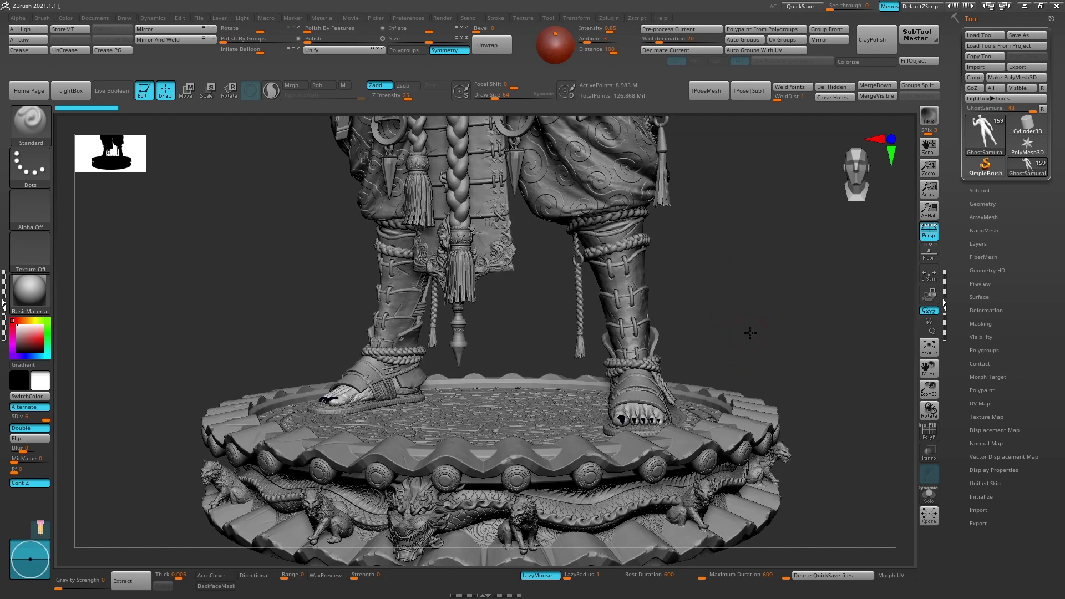
# Step: Select the pedestal base subtool basen3_2 and orbit closer to inspect its engraved rim
pyautogui.moveTo(737, 327); pyautogui.dragTo(710, 326)
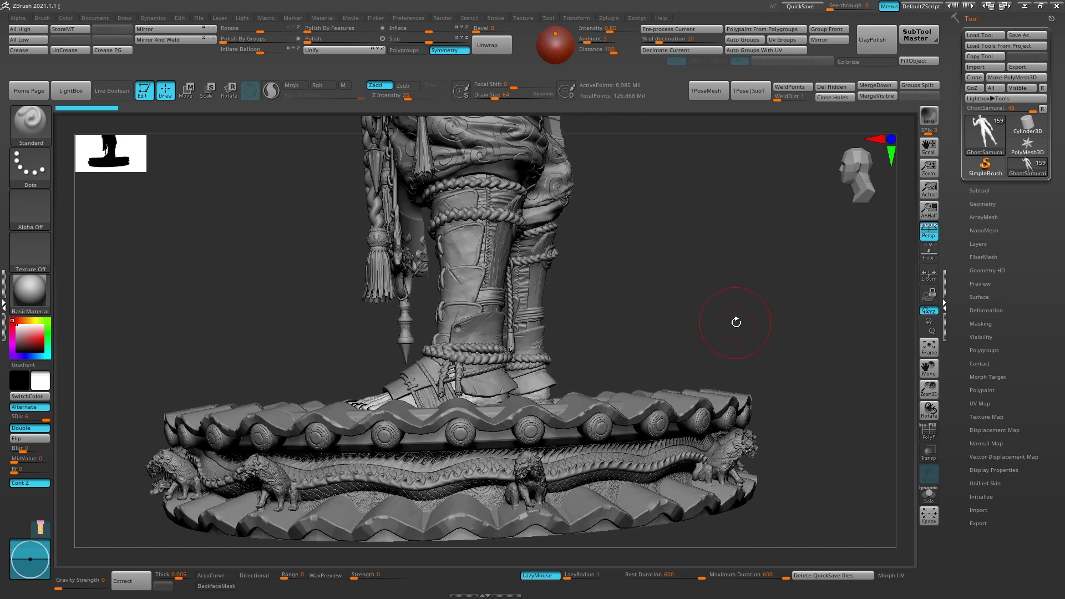
pyautogui.keyDown('alt'); pyautogui.click(681, 408); pyautogui.keyUp('alt')
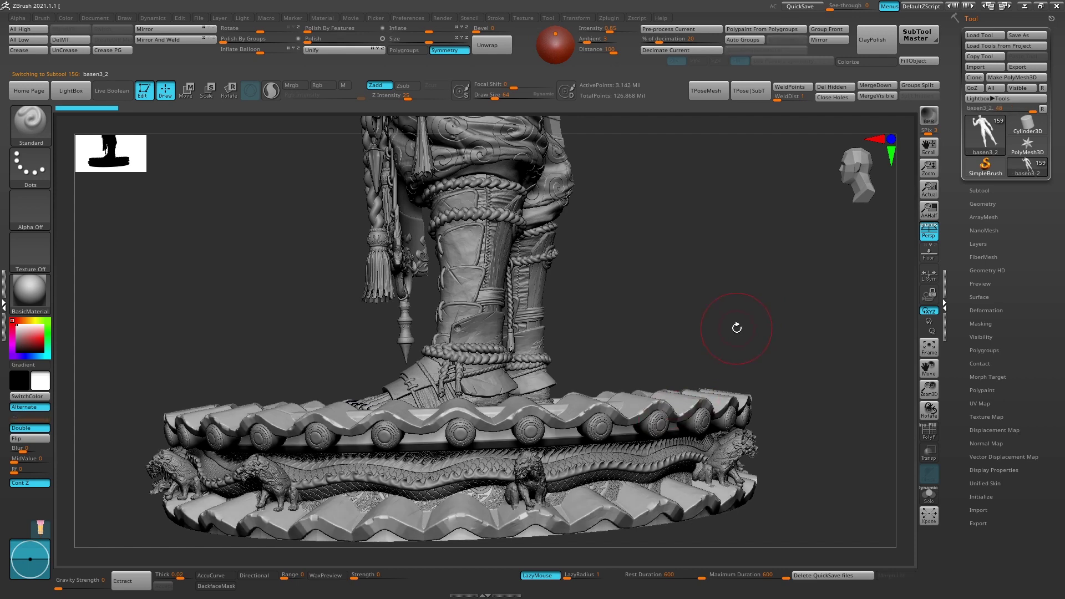
pyautogui.moveTo(734, 327)
pyautogui.mouseDown()
pyautogui.moveTo(697, 344)
pyautogui.moveTo(726, 353)
pyautogui.mouseUp()
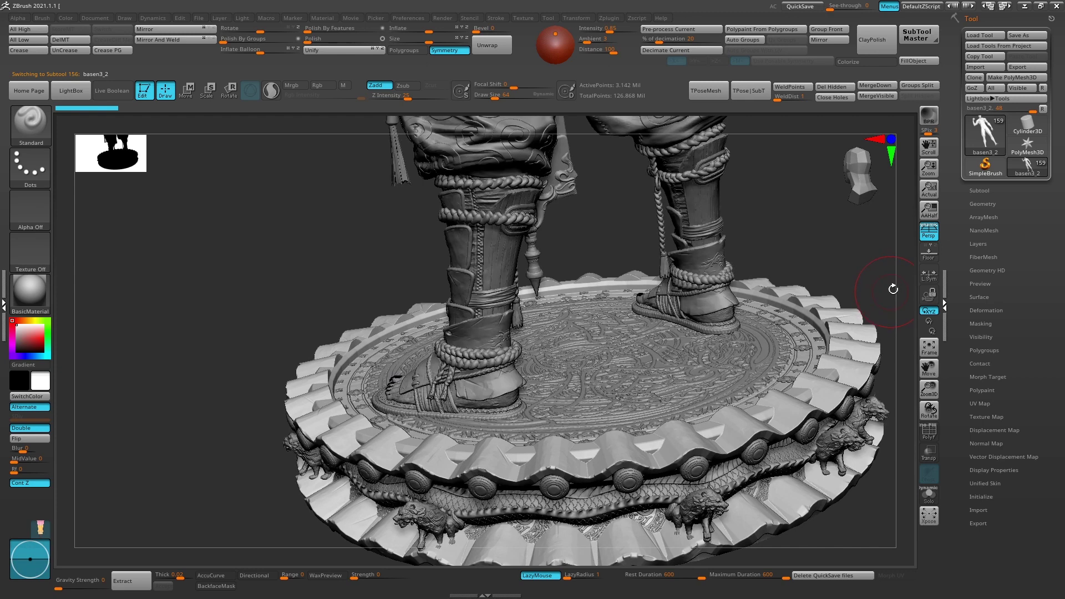
pyautogui.moveTo(893, 285)
pyautogui.mouseDown()
pyautogui.moveTo(792, 295)
pyautogui.moveTo(817, 313)
pyautogui.moveTo(822, 340)
pyautogui.moveTo(829, 320)
pyautogui.moveTo(859, 384)
pyautogui.moveTo(801, 354)
pyautogui.mouseUp()
pyautogui.keyDown('alt'); pyautogui.click(749, 346); pyautogui.keyUp('alt')
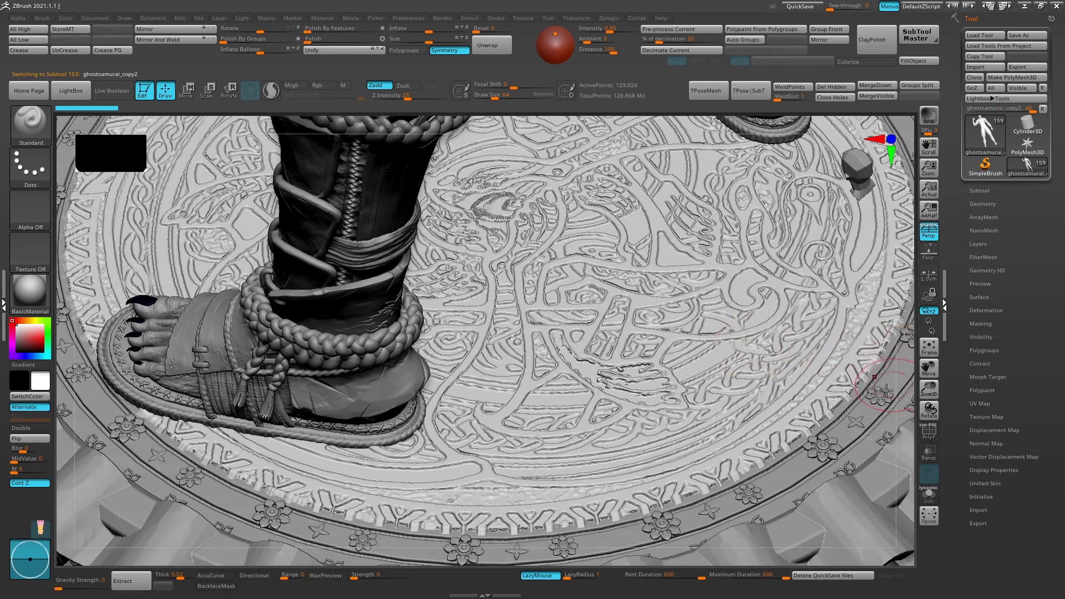
pyautogui.keyDown('alt'); pyautogui.click(826, 447); pyautogui.keyUp('alt')
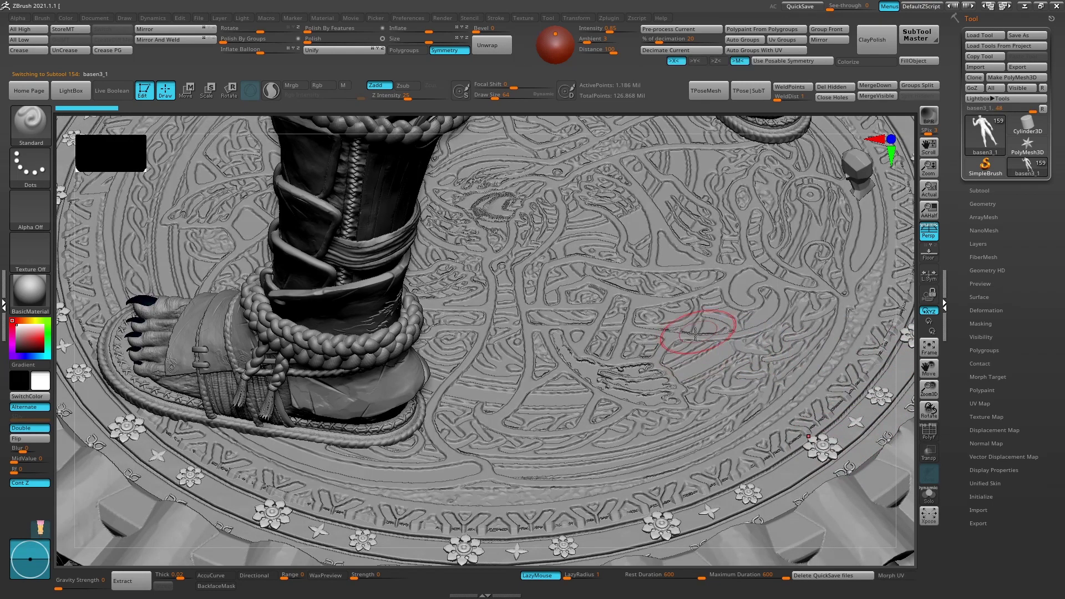
pyautogui.press('f')
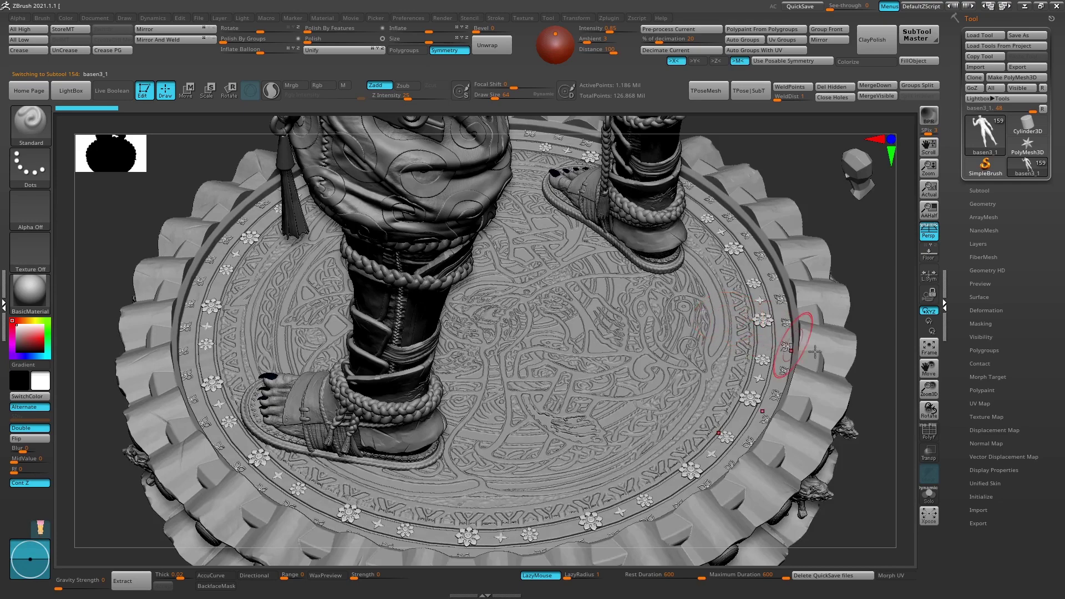
pyautogui.moveTo(882, 365); pyautogui.dragTo(883, 394)
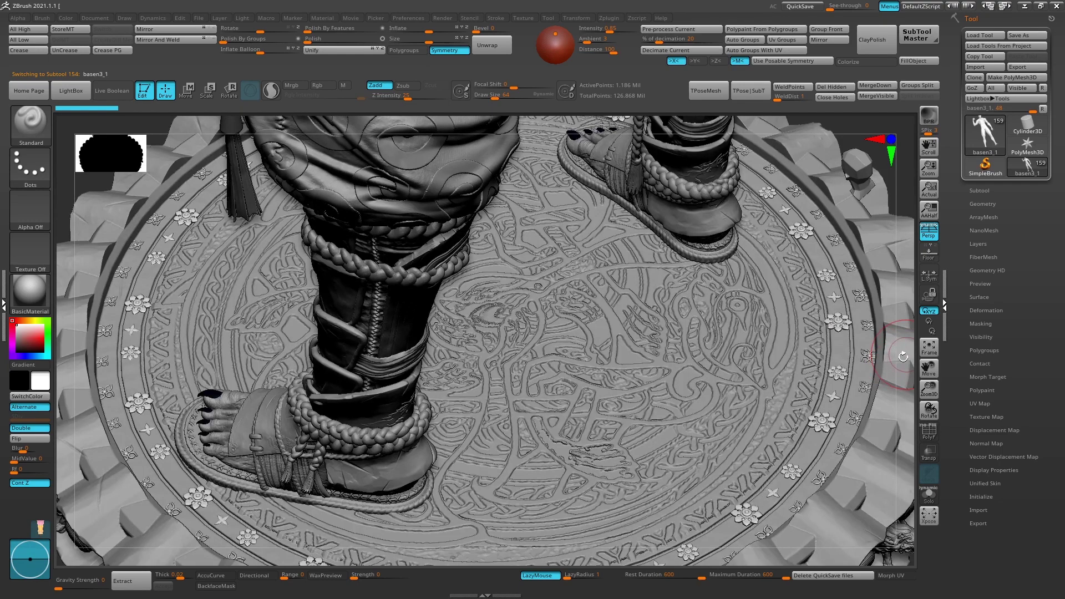
pyautogui.keyDown('alt'); pyautogui.click(904, 355); pyautogui.keyUp('alt')
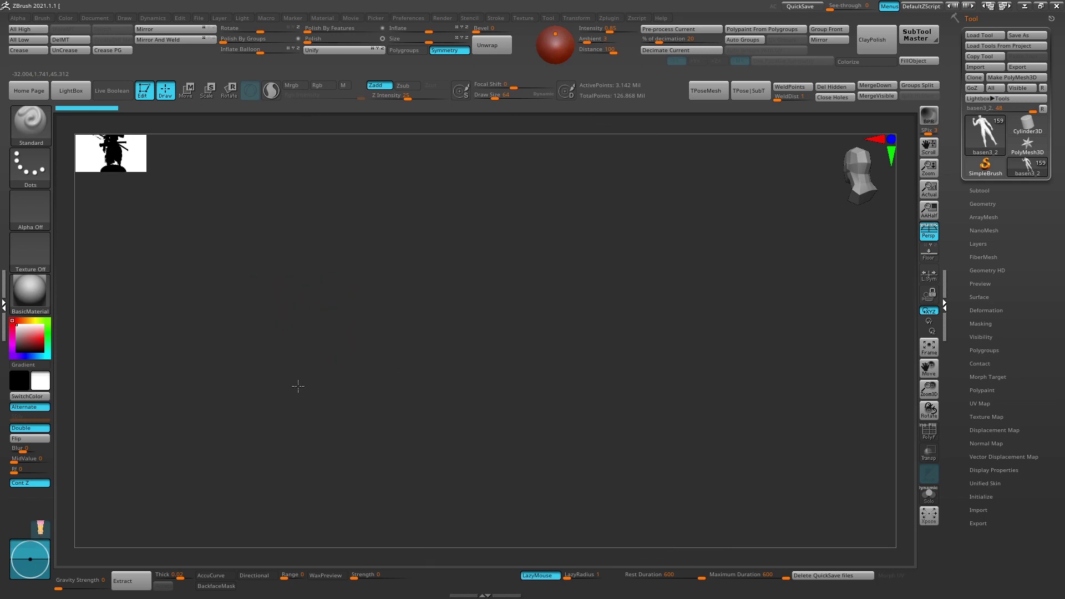
# Step: Orbit behind the samurai and select SubTool 1, GhostSamurai, by its arm
pyautogui.moveTo(662, 223)
pyautogui.mouseDown()
pyautogui.moveTo(712, 207)
pyautogui.moveTo(625, 266)
pyautogui.mouseUp()
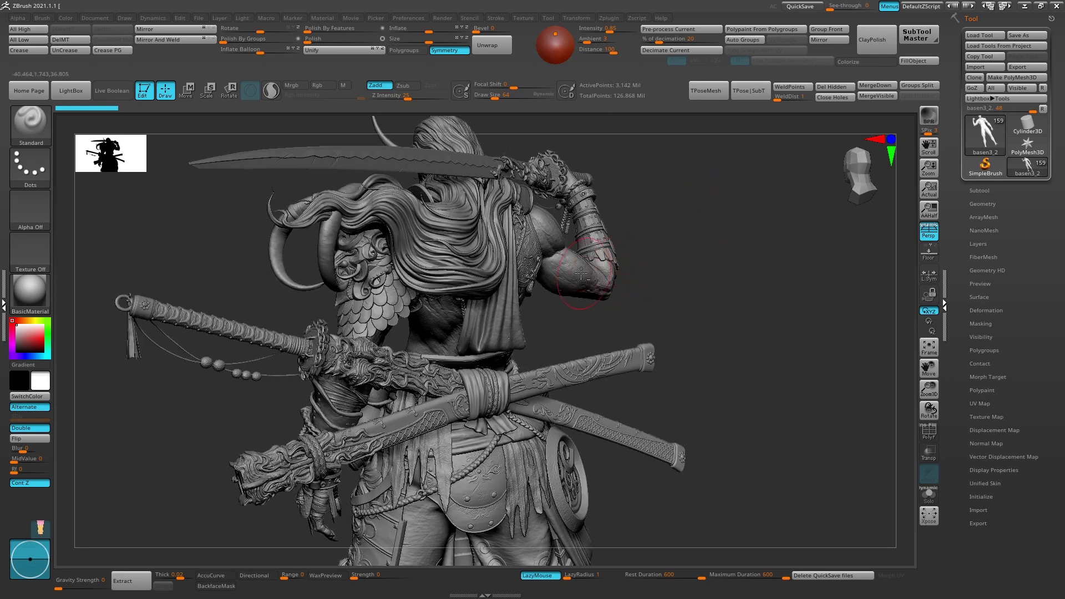
pyautogui.keyDown('alt'); pyautogui.click(564, 270); pyautogui.keyUp('alt')
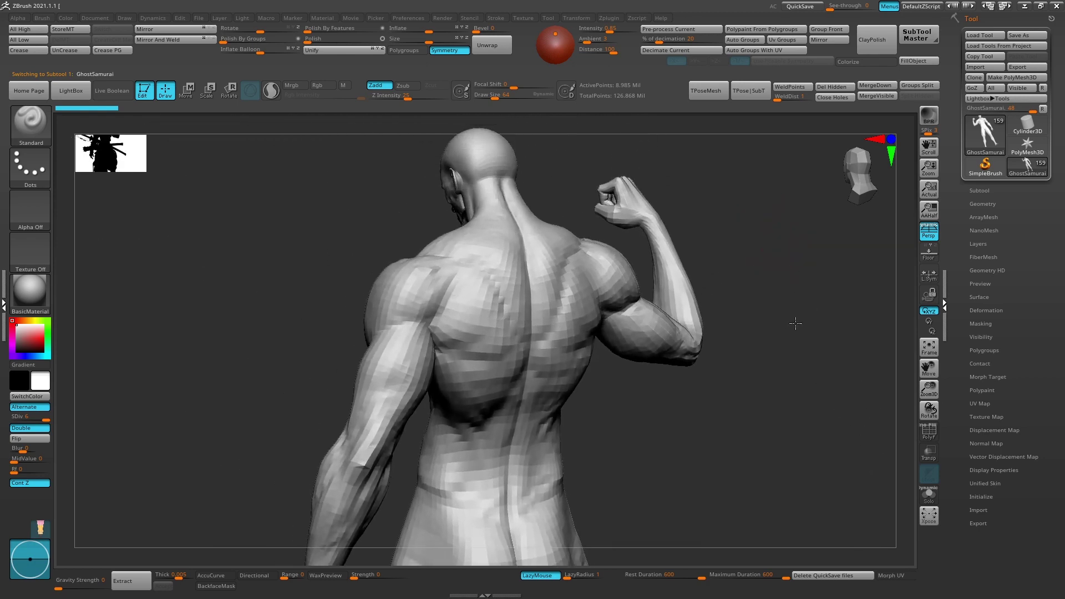
# Step: Orbit, pan and zoom in on the GhostSamurai body's chest, shoulders and head
pyautogui.moveTo(810, 377); pyautogui.dragTo(599, 376)
pyautogui.moveTo(486, 335); pyautogui.dragTo(219, 325)
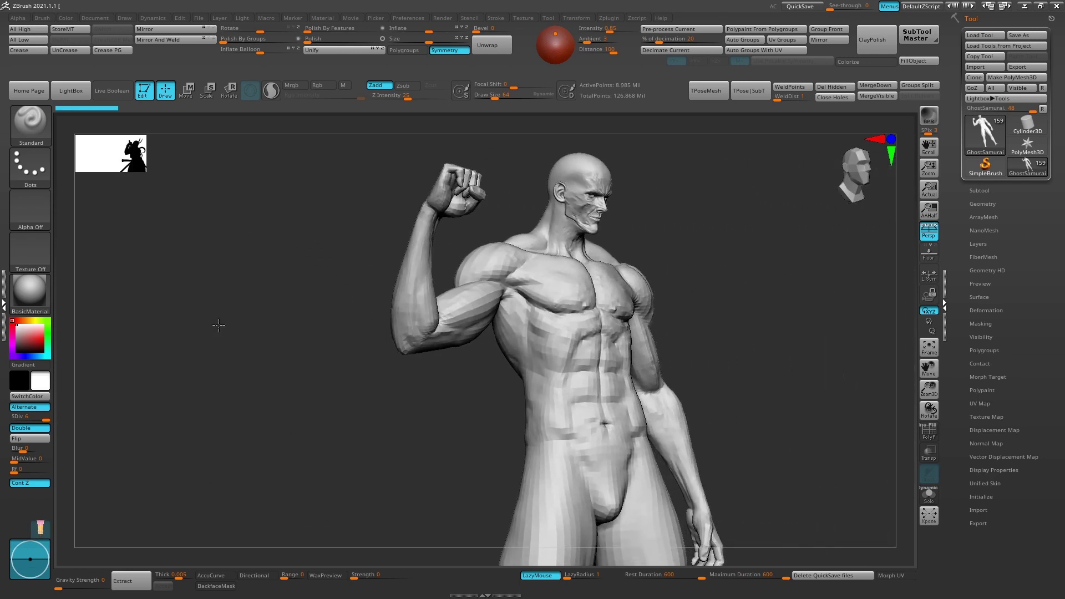
pyautogui.moveTo(765, 308)
pyautogui.mouseDown()
pyautogui.moveTo(768, 345)
pyautogui.moveTo(799, 348)
pyautogui.moveTo(663, 359)
pyautogui.mouseUp()
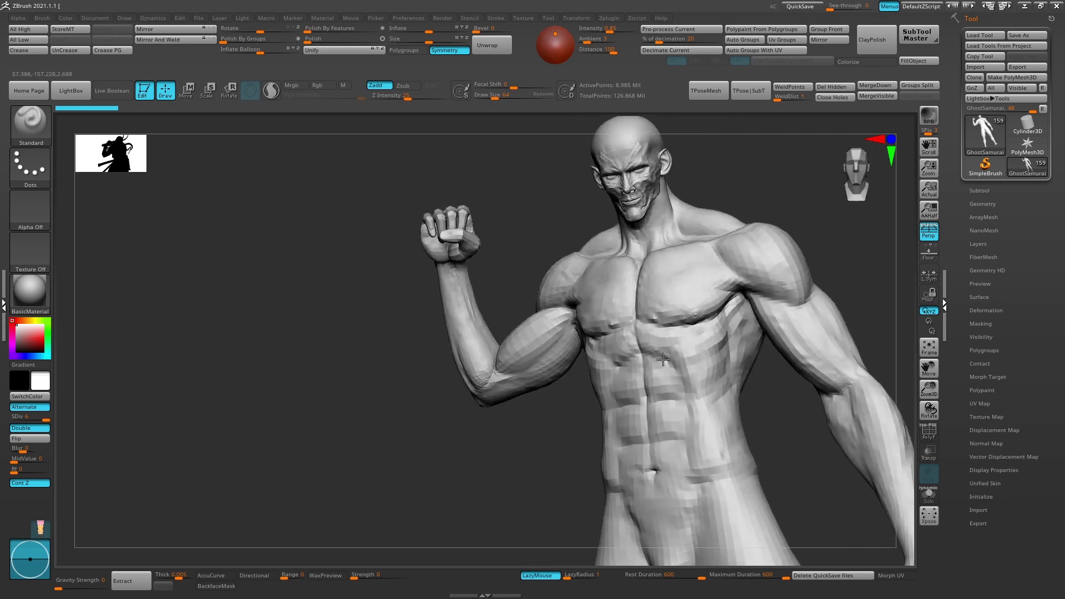
pyautogui.keyDown('alt'); pyautogui.moveTo(352, 368); pyautogui.dragTo(130, 366); pyautogui.keyUp('alt')
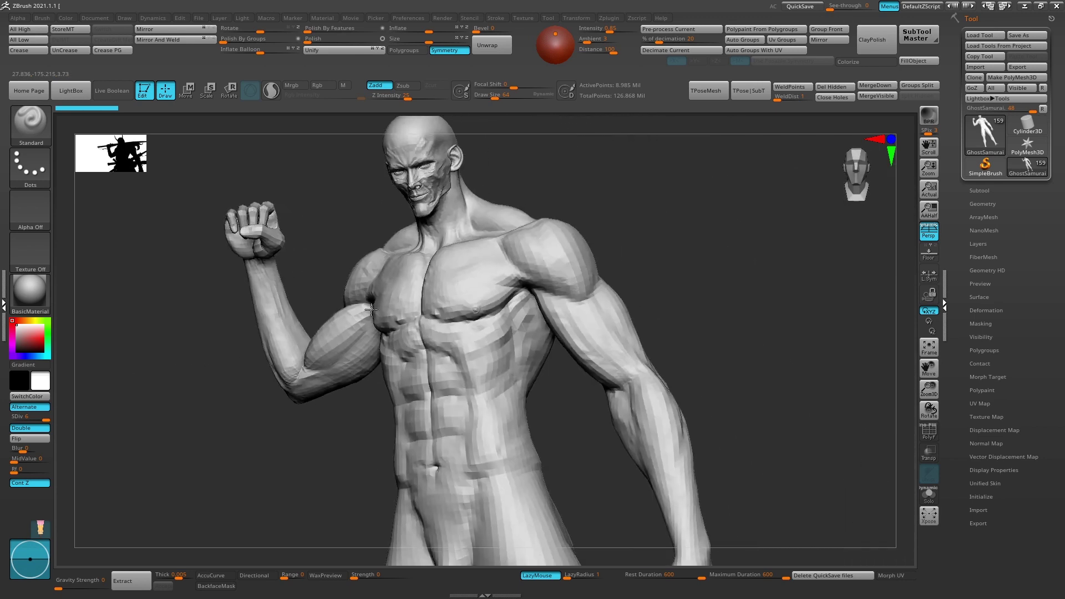
pyautogui.keyDown('alt'); pyautogui.moveTo(551, 157); pyautogui.dragTo(560, 268); pyautogui.keyUp('alt')
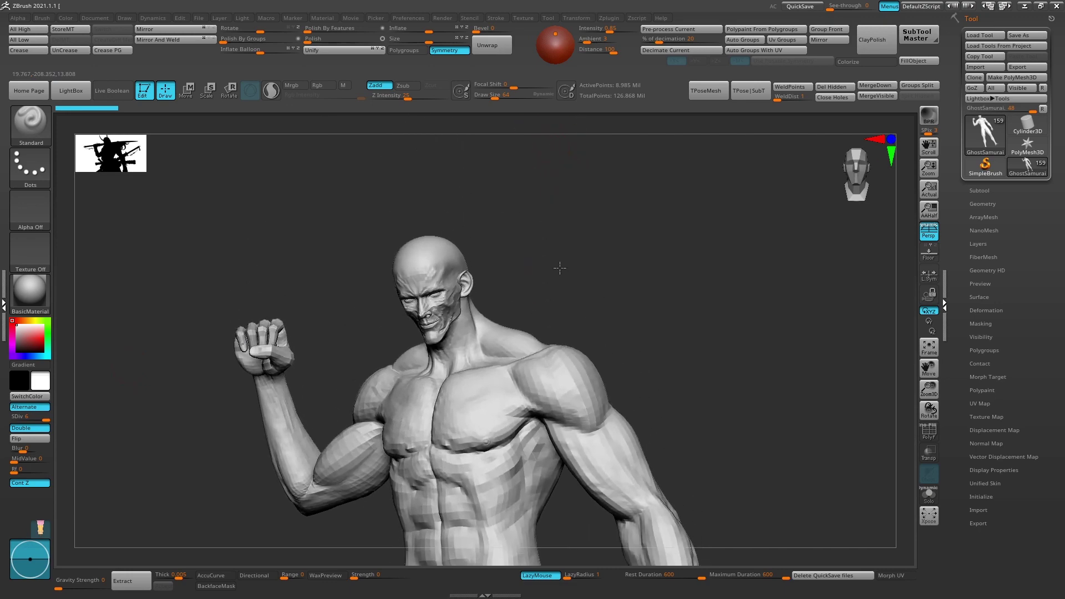
pyautogui.keyDown('alt'); pyautogui.moveTo(537, 215); pyautogui.dragTo(570, 315); pyautogui.keyUp('alt')
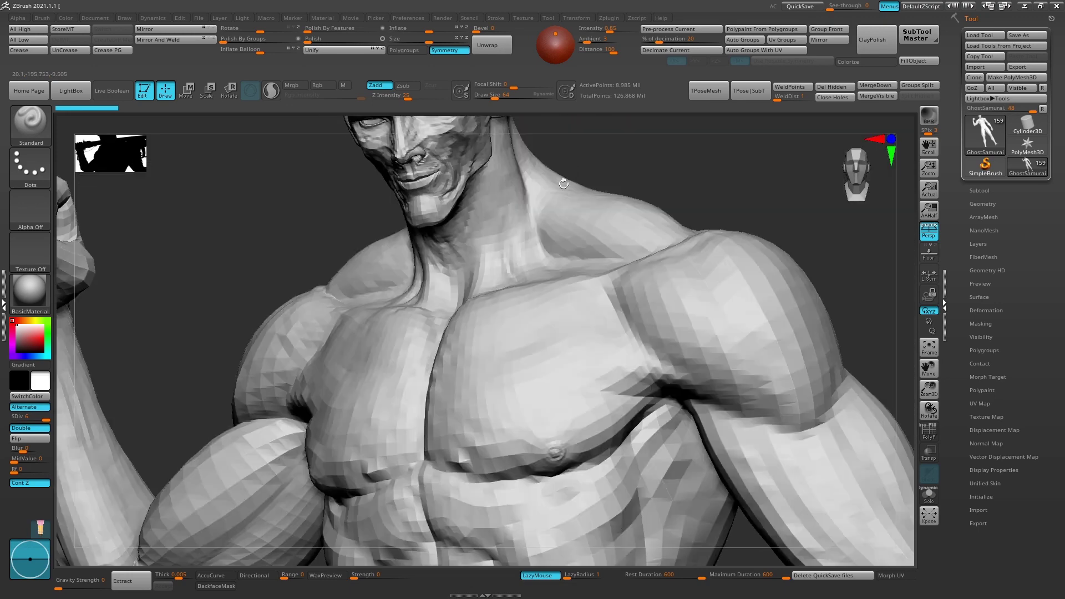
pyautogui.keyDown('alt'); pyautogui.moveTo(591, 127); pyautogui.dragTo(531, 244); pyautogui.keyUp('alt')
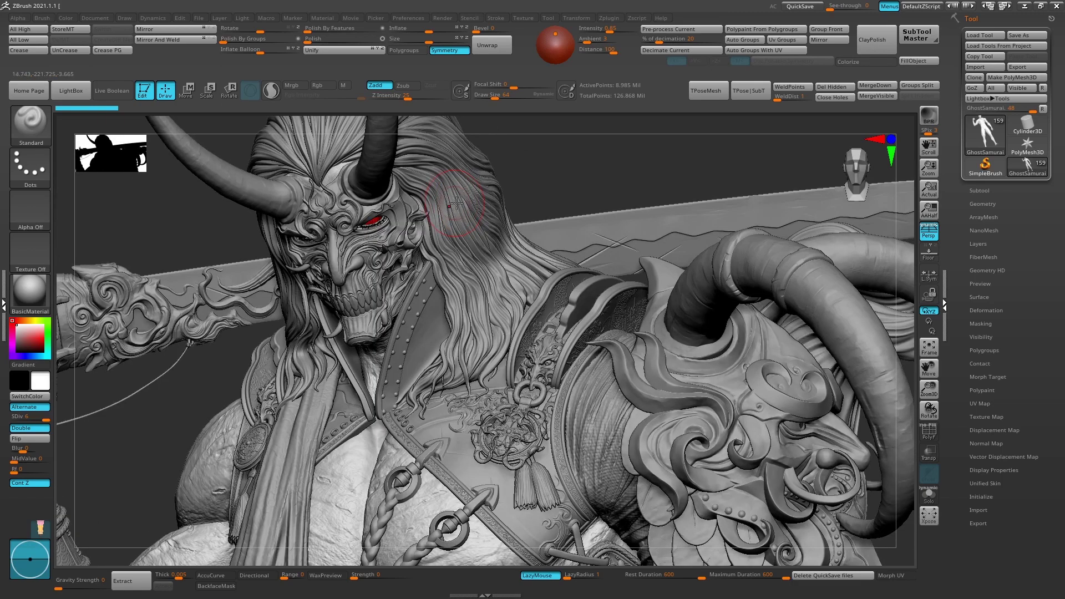
# Step: Choose the DamStandard brush, orbit around the shoulder and fist, and hide the UI
pyautogui.press('b')
pyautogui.press('d')
pyautogui.press('s')
pyautogui.press('s')
pyautogui.moveTo(476, 195); pyautogui.dragTo(567, 161)
pyautogui.moveTo(494, 230)
pyautogui.mouseDown()
pyautogui.moveTo(483, 245)
pyautogui.moveTo(564, 166)
pyautogui.moveTo(504, 207)
pyautogui.moveTo(518, 205)
pyautogui.mouseUp()
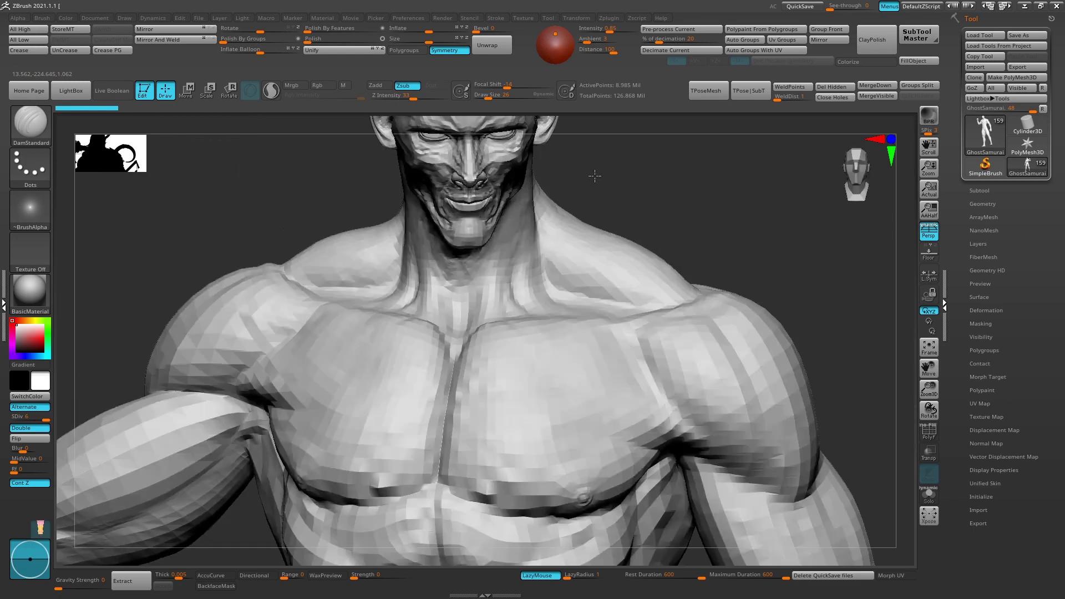
pyautogui.moveTo(595, 176)
pyautogui.mouseDown()
pyautogui.moveTo(623, 150)
pyautogui.moveTo(608, 130)
pyautogui.mouseUp()
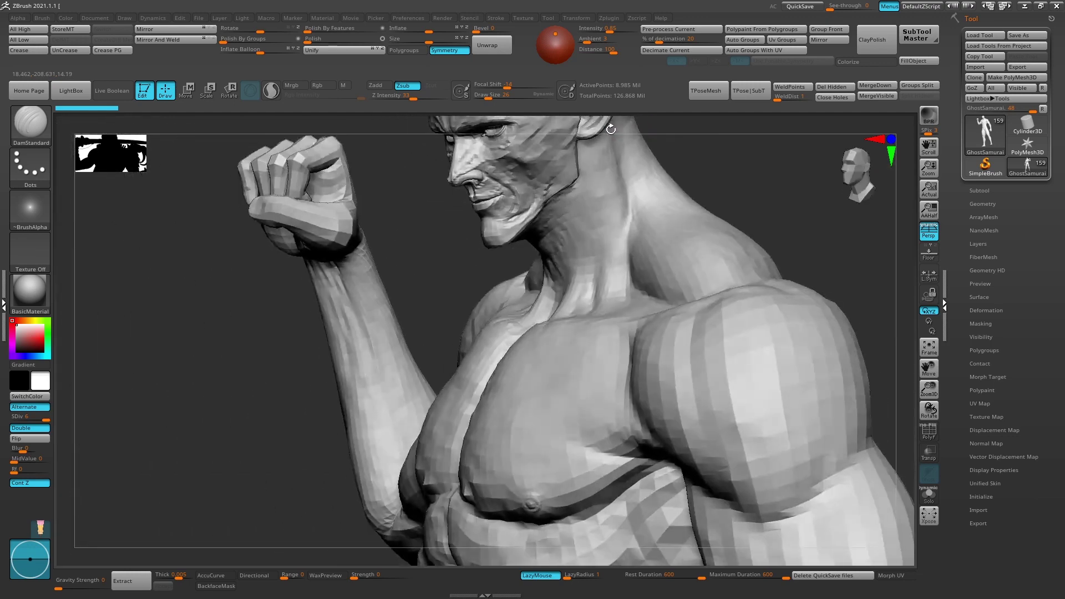
pyautogui.moveTo(252, 366); pyautogui.dragTo(242, 381)
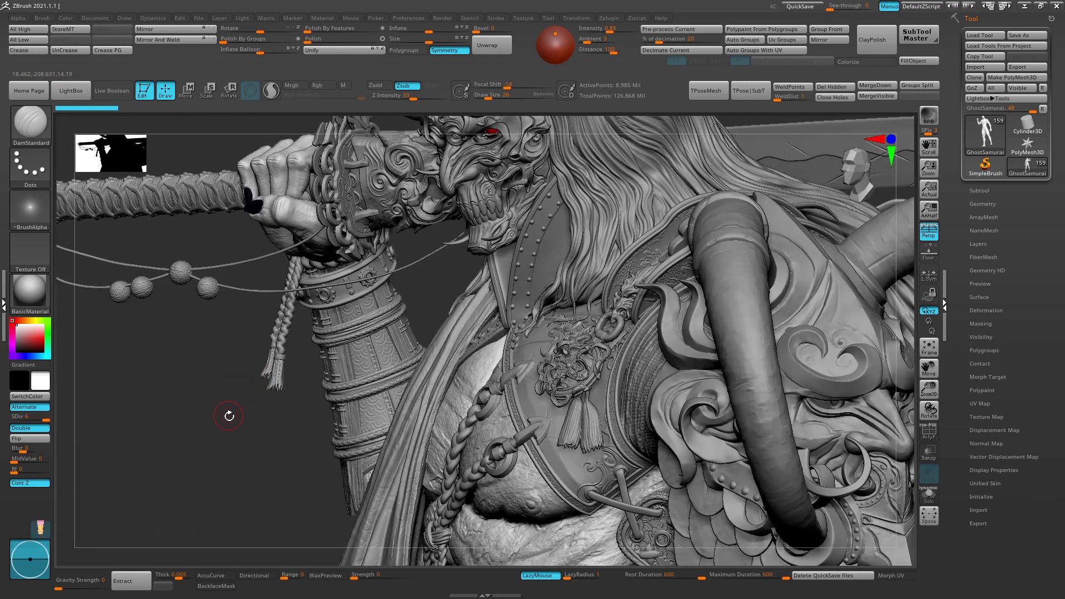
pyautogui.moveTo(235, 447); pyautogui.dragTo(626, 150)
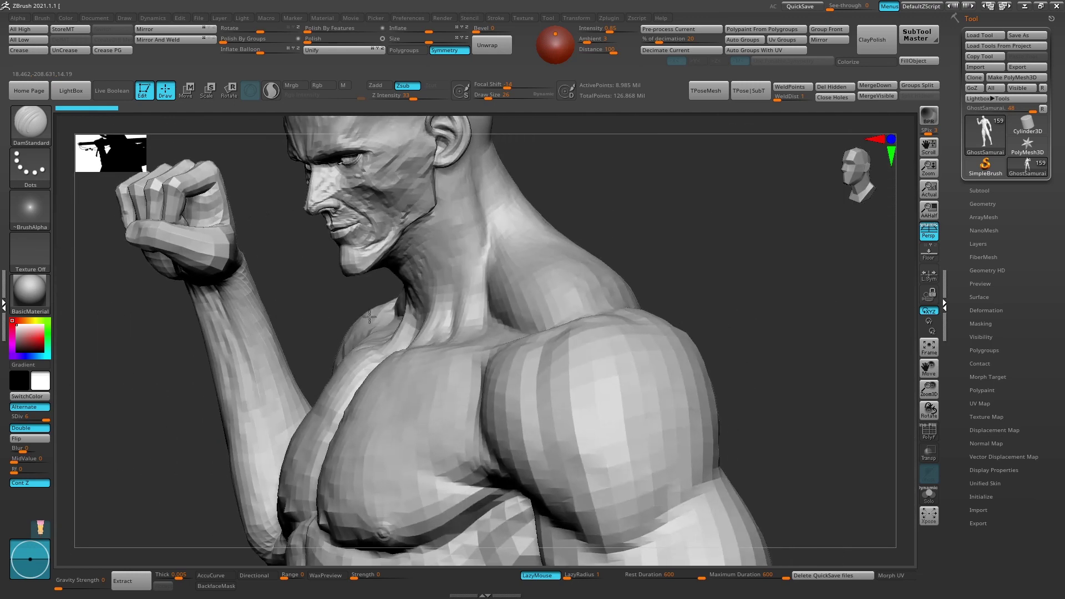
pyautogui.press('Tab')
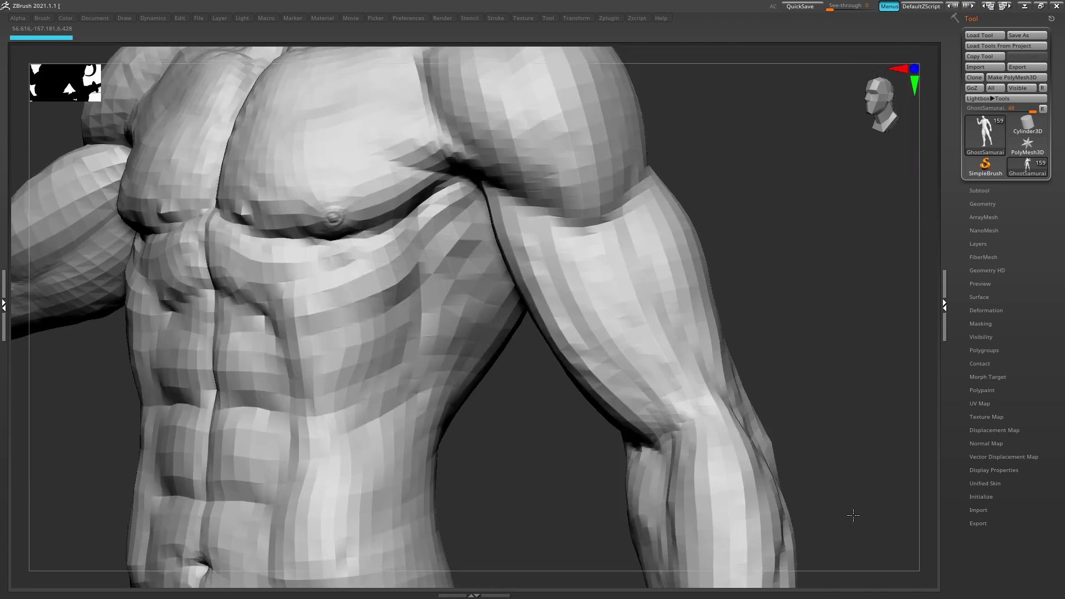
pyautogui.moveTo(853, 516)
pyautogui.keyDown('alt'); pyautogui.mouseDown()
pyautogui.moveTo(820, 337)
pyautogui.moveTo(820, 349)
pyautogui.mouseUp(); pyautogui.keyUp('alt')
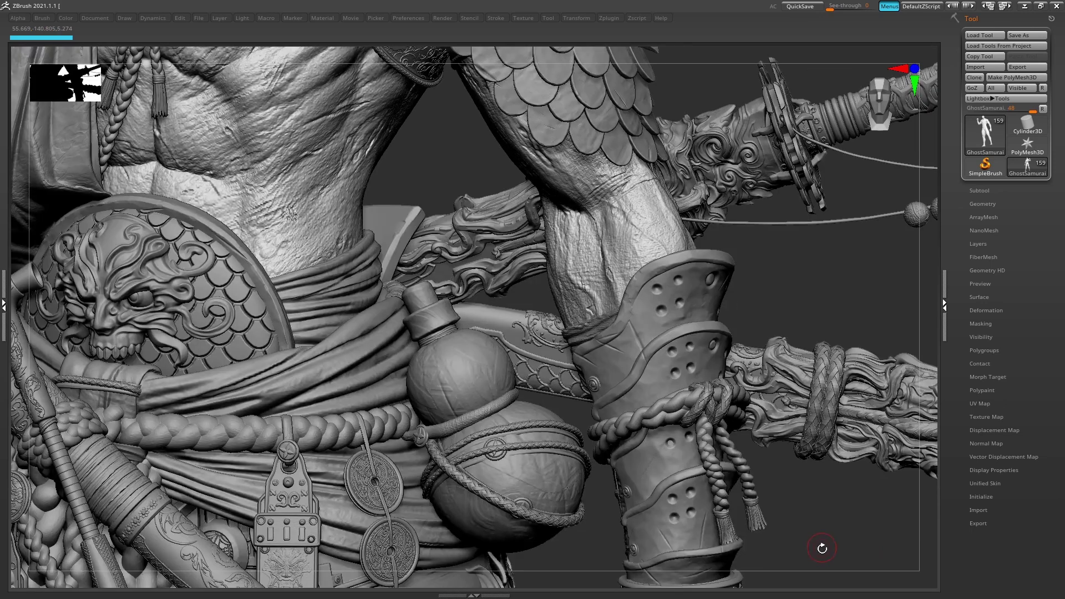
pyautogui.keyDown('alt'); pyautogui.moveTo(818, 546); pyautogui.dragTo(827, 355); pyautogui.keyUp('alt')
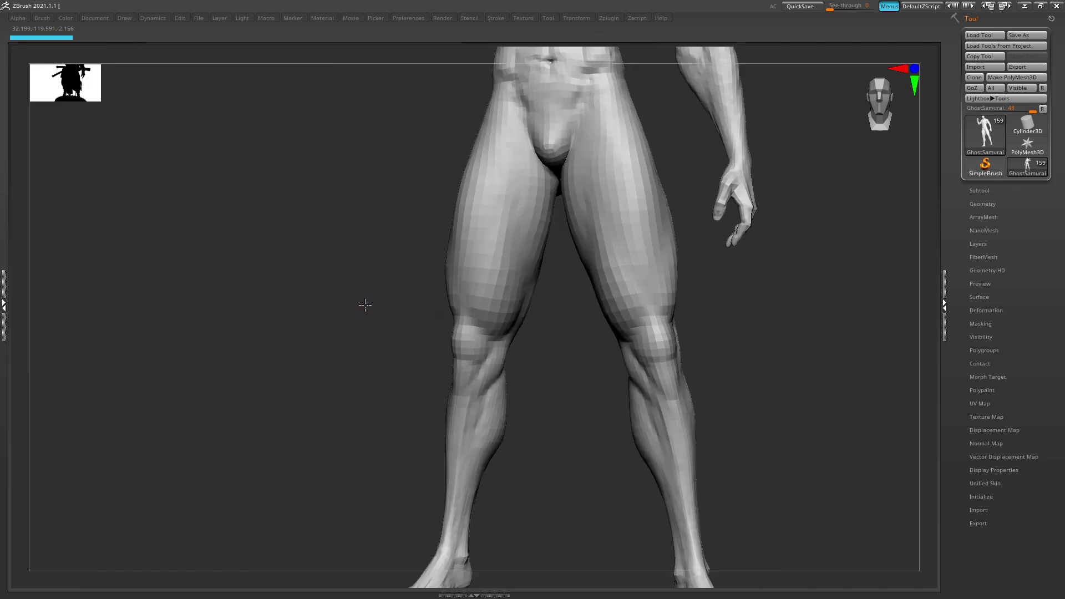
pyautogui.moveTo(366, 330); pyautogui.dragTo(439, 330)
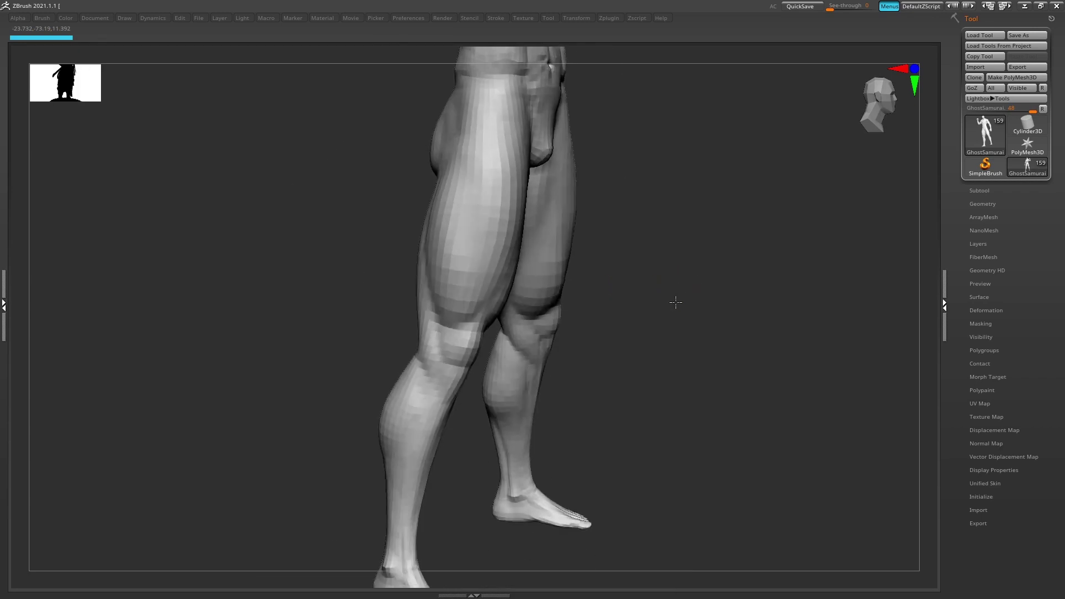
pyautogui.moveTo(691, 297)
pyautogui.mouseDown()
pyautogui.moveTo(770, 351)
pyautogui.moveTo(752, 333)
pyautogui.moveTo(767, 350)
pyautogui.moveTo(786, 308)
pyautogui.moveTo(849, 404)
pyautogui.moveTo(802, 352)
pyautogui.mouseUp()
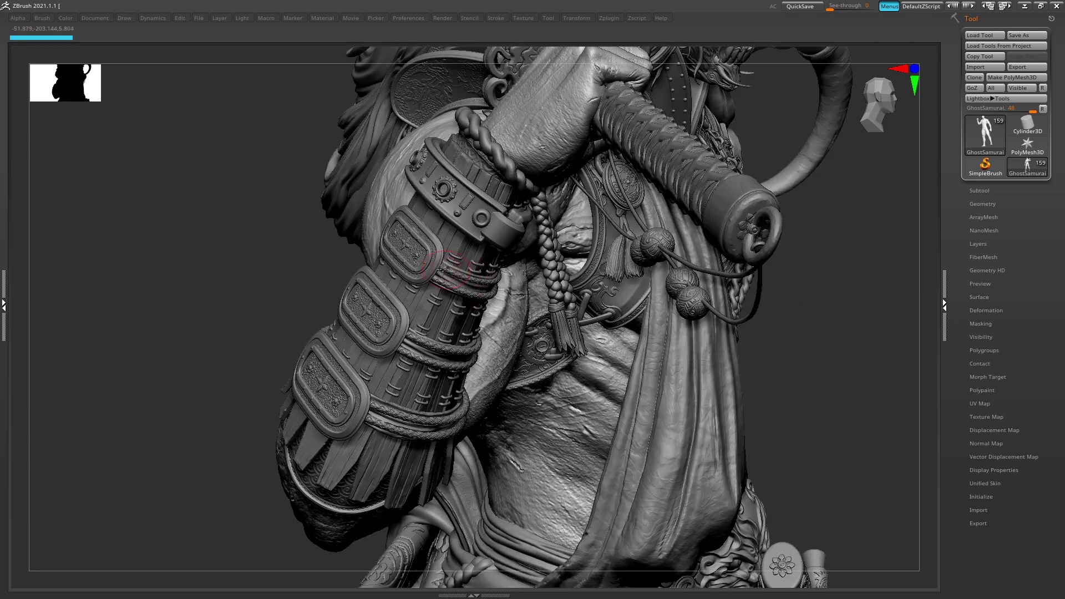
# Step: Orbit around the right arm and fist, then select the jacketupper shoulder armour subtool
pyautogui.moveTo(831, 352)
pyautogui.mouseDown()
pyautogui.moveTo(860, 348)
pyautogui.moveTo(772, 350)
pyautogui.mouseUp()
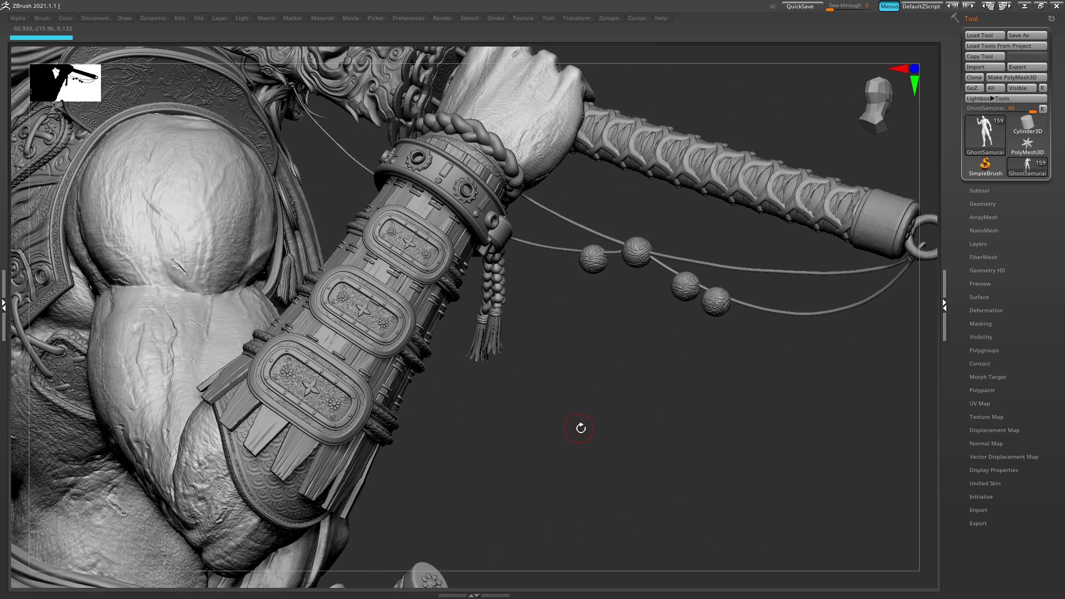
pyautogui.moveTo(579, 428); pyautogui.dragTo(708, 315)
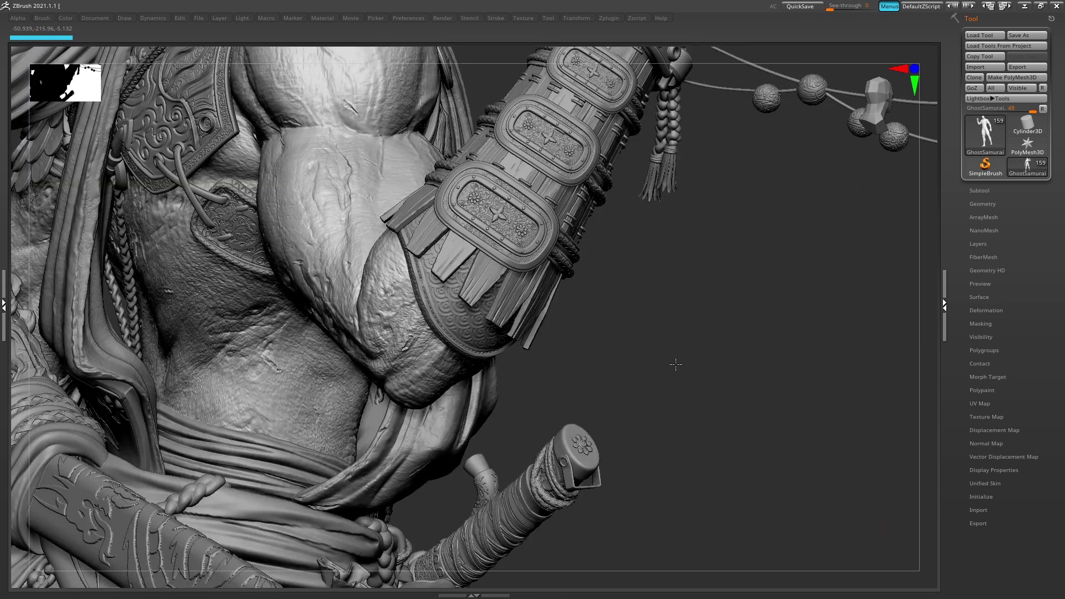
pyautogui.moveTo(677, 364)
pyautogui.mouseDown()
pyautogui.moveTo(737, 409)
pyautogui.moveTo(712, 383)
pyautogui.moveTo(739, 430)
pyautogui.moveTo(727, 383)
pyautogui.moveTo(705, 388)
pyautogui.moveTo(599, 350)
pyautogui.moveTo(633, 345)
pyautogui.mouseUp()
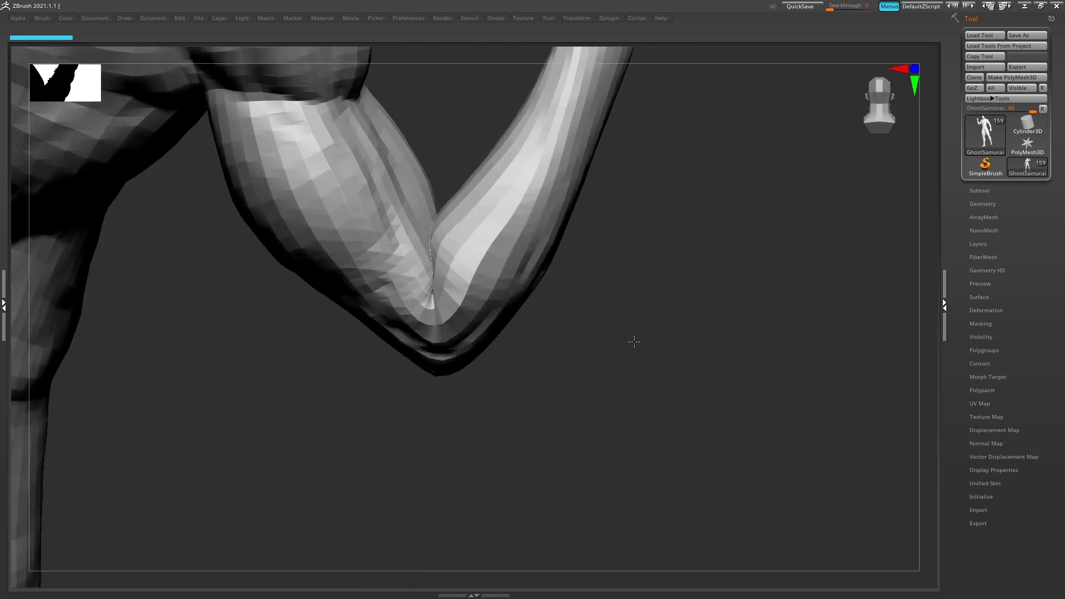
pyautogui.moveTo(285, 331)
pyautogui.mouseDown()
pyautogui.moveTo(339, 392)
pyautogui.moveTo(322, 296)
pyautogui.mouseUp()
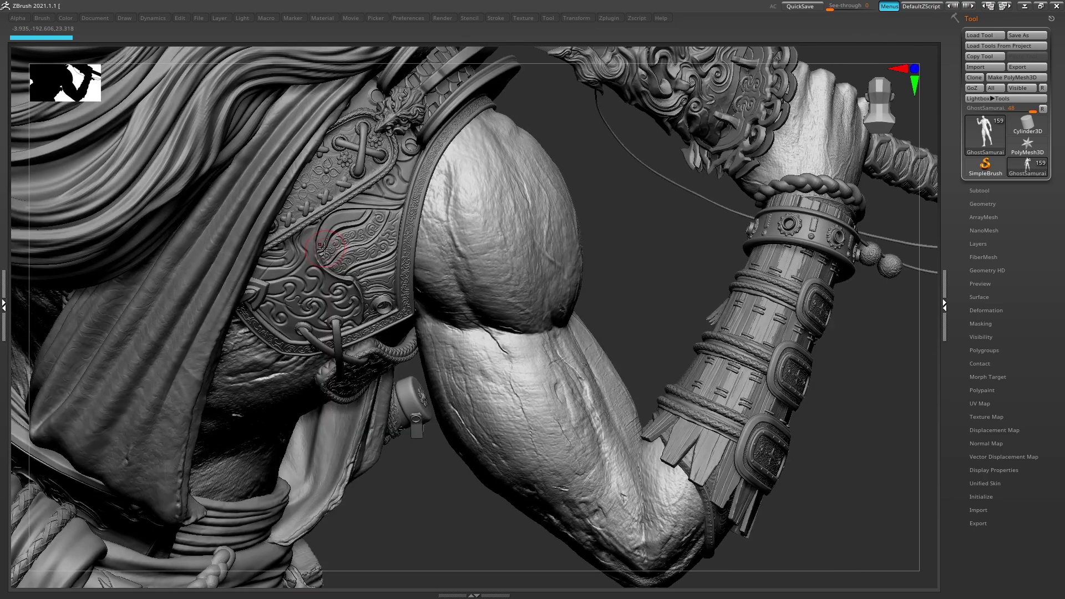
pyautogui.keyDown('alt'); pyautogui.click(326, 250); pyautogui.keyUp('alt')
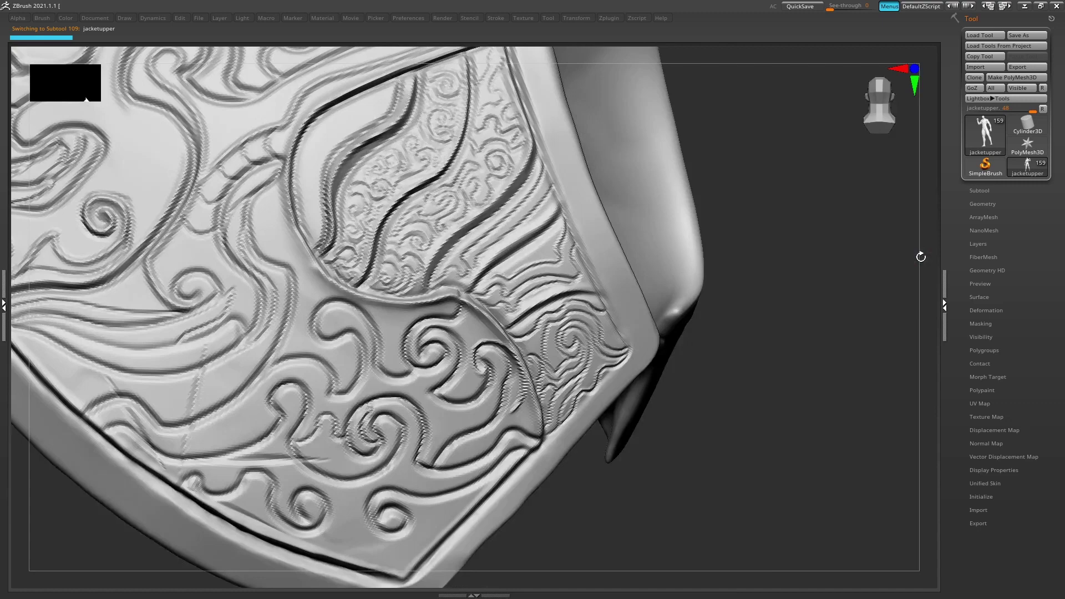
pyautogui.moveTo(920, 255); pyautogui.dragTo(903, 260)
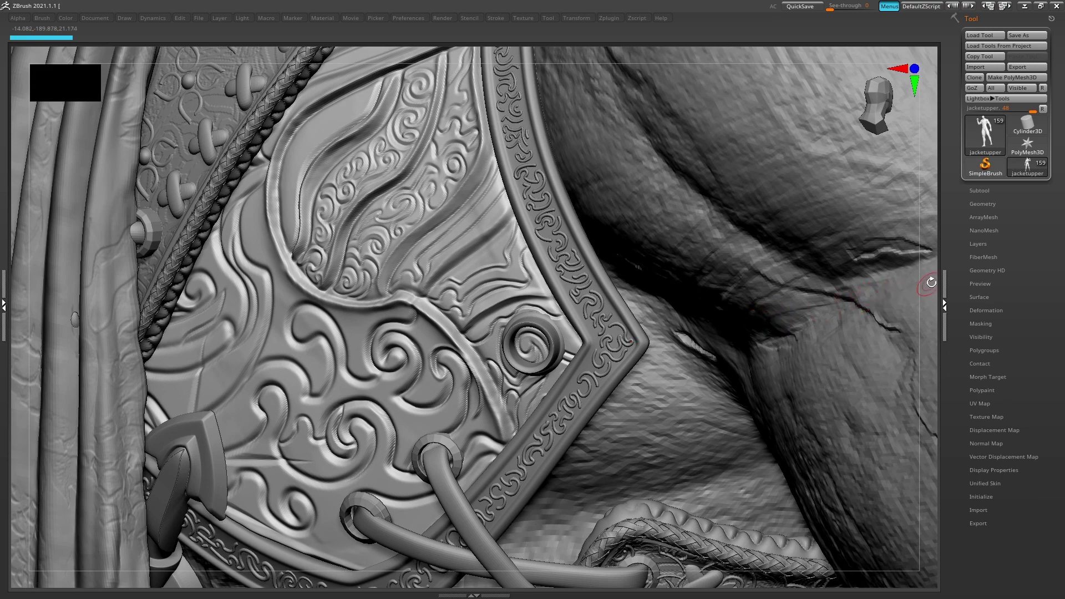
pyautogui.moveTo(929, 280)
pyautogui.mouseDown()
pyautogui.moveTo(679, 196)
pyautogui.moveTo(738, 264)
pyautogui.moveTo(699, 284)
pyautogui.mouseUp()
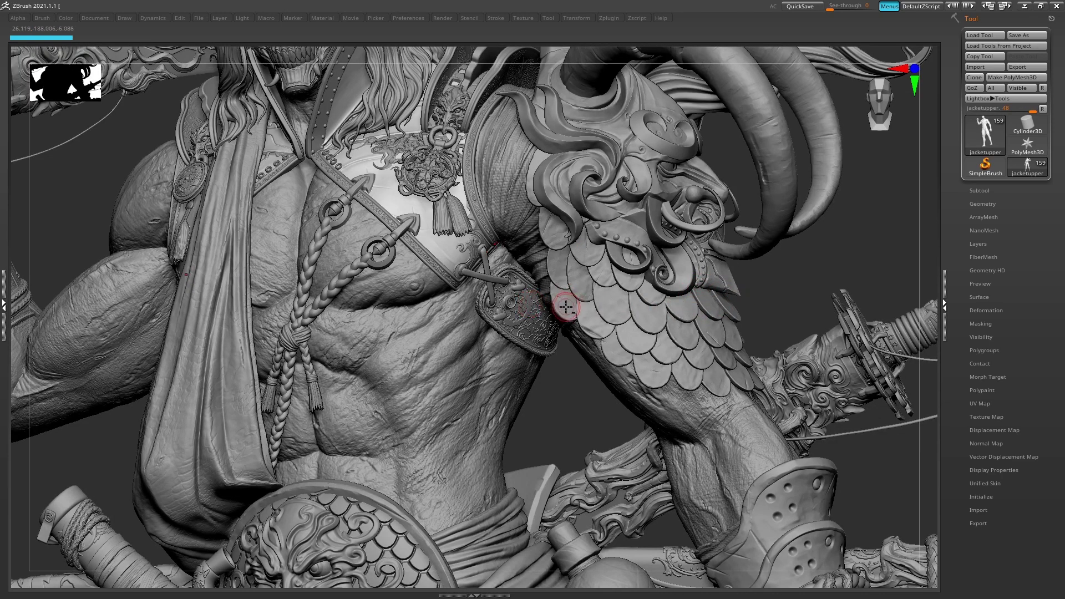
# Step: Select the parts02 ring pieces and orbit around them for inspection
pyautogui.keyDown('alt'); pyautogui.click(488, 302); pyautogui.keyUp('alt')
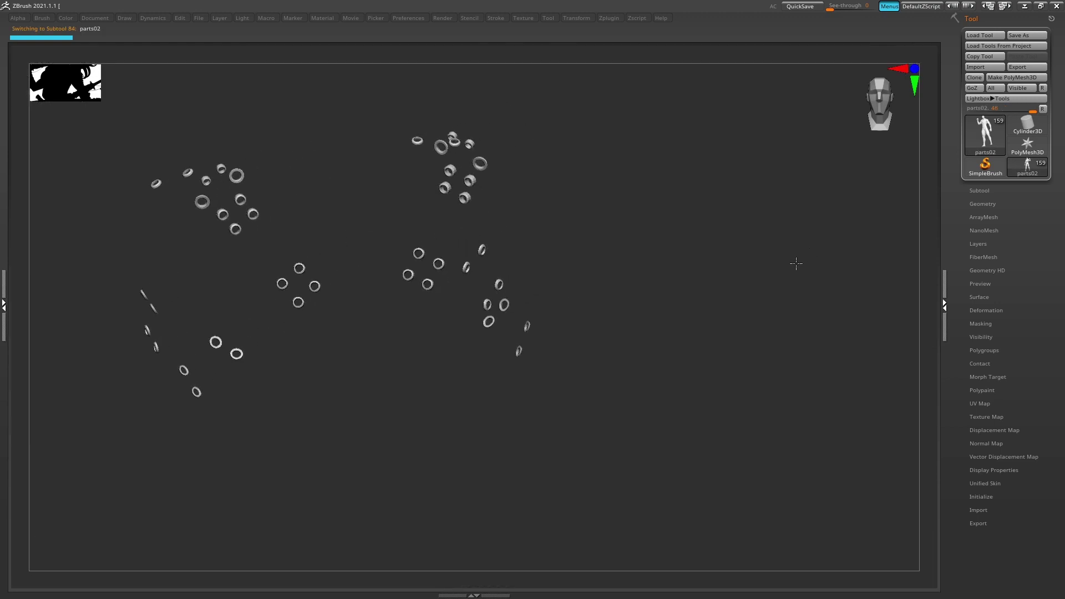
pyautogui.click(795, 264)
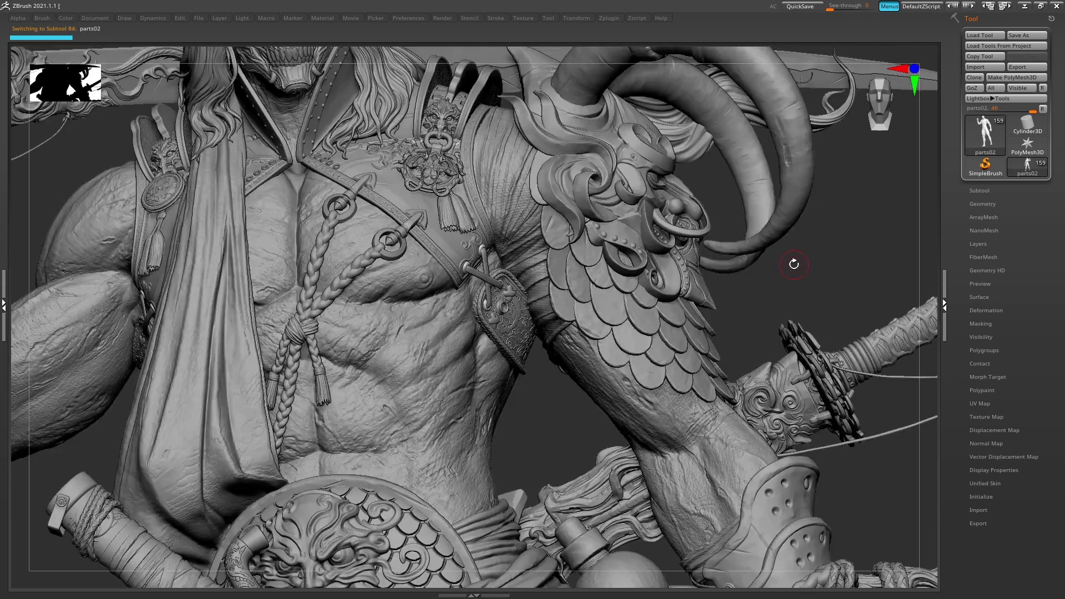
pyautogui.moveTo(790, 284)
pyautogui.mouseDown()
pyautogui.moveTo(771, 364)
pyautogui.moveTo(776, 337)
pyautogui.moveTo(751, 390)
pyautogui.mouseUp()
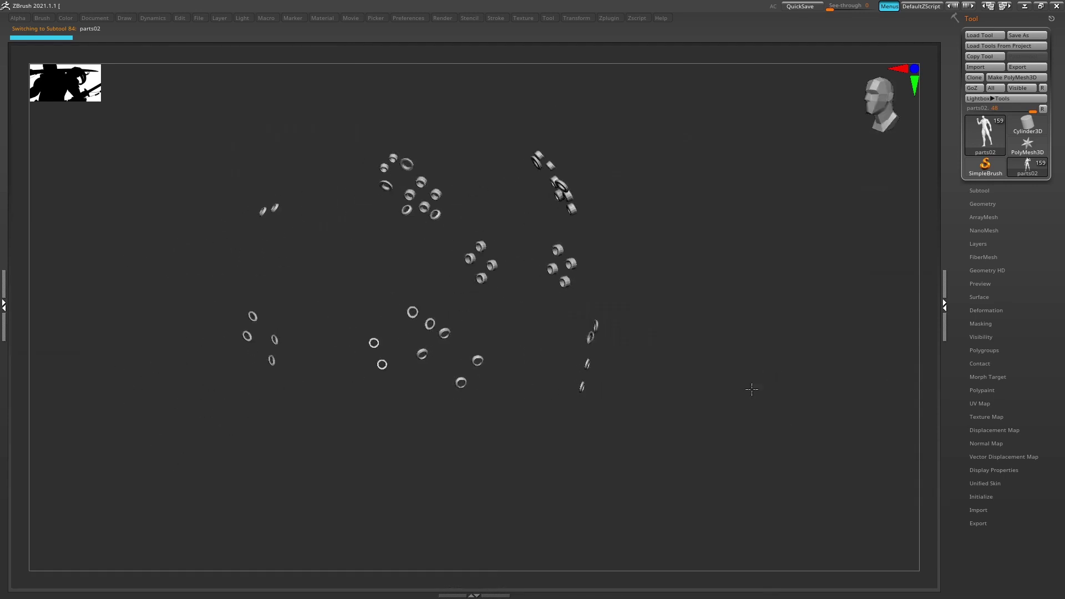
pyautogui.moveTo(672, 384); pyautogui.dragTo(649, 382)
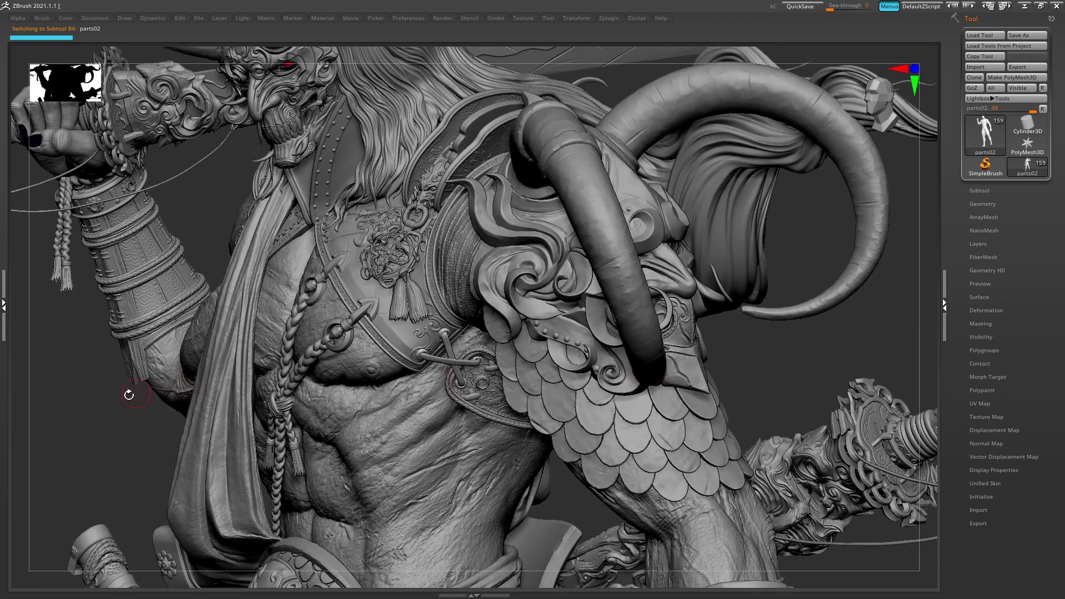
pyautogui.moveTo(96, 442); pyautogui.dragTo(201, 362)
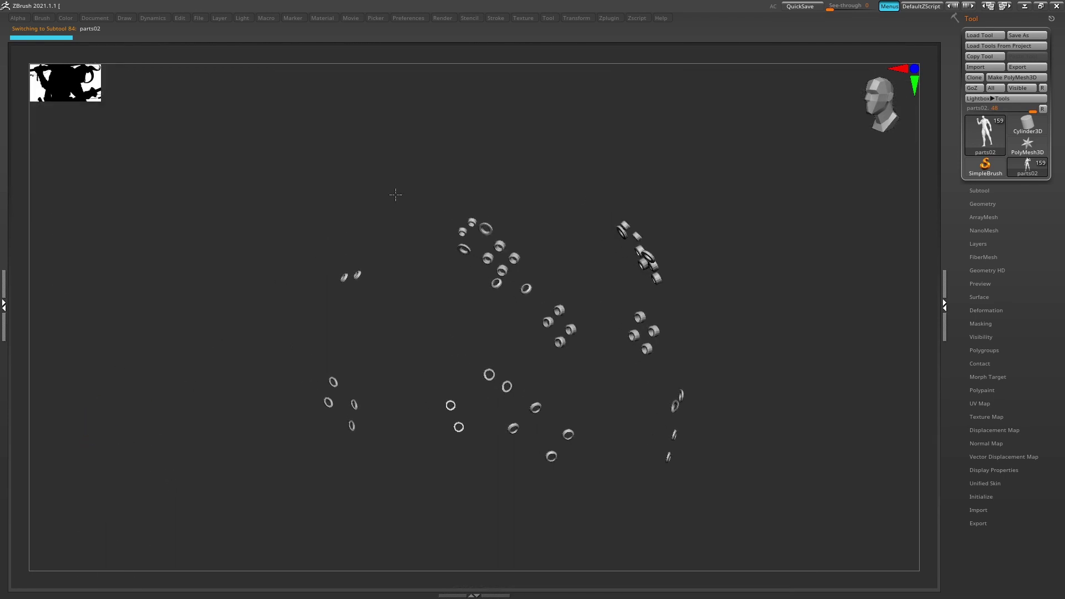
pyautogui.moveTo(395, 194); pyautogui.dragTo(397, 189)
# Step: Select the horn-like maskparts_extra pieces, isolate them and frame them in view
pyautogui.keyDown('alt'); pyautogui.click(403, 174); pyautogui.keyUp('alt')
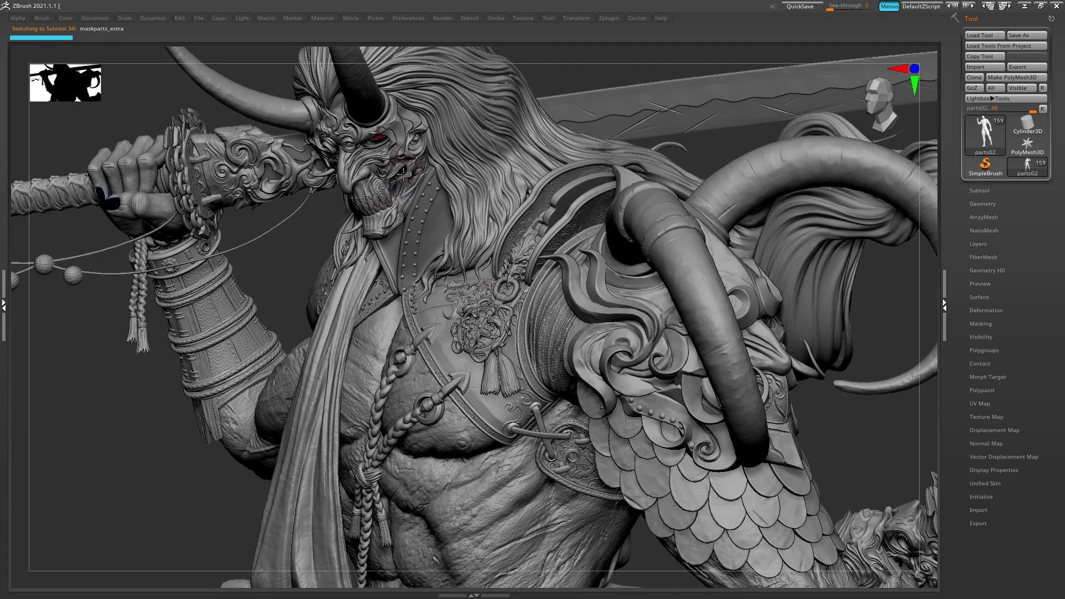
pyautogui.hotkey('ctrl', 'shift', 's')
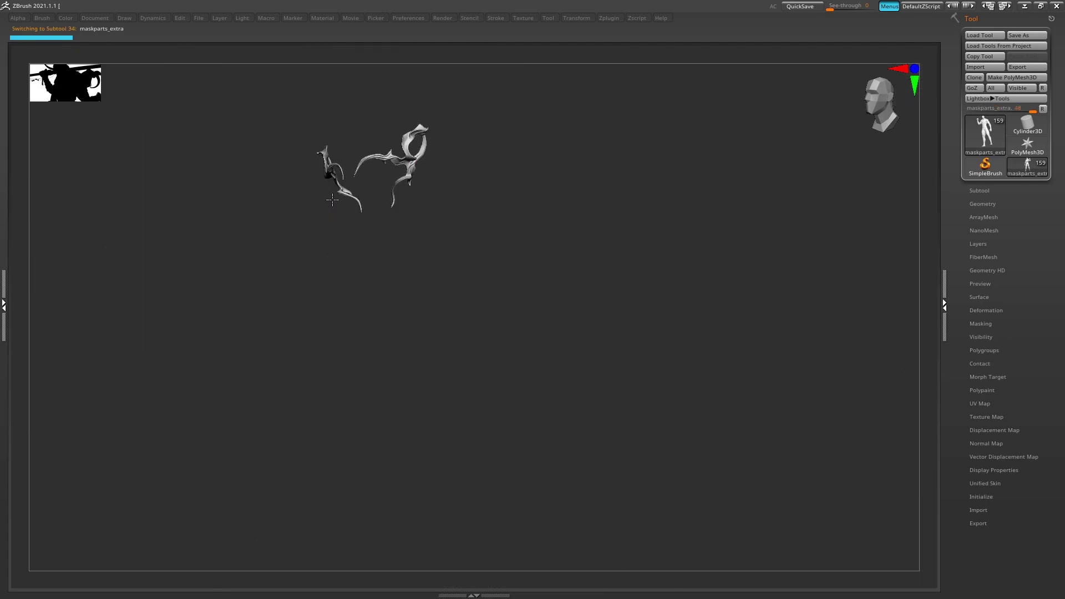
pyautogui.hotkey('ctrl', 'shift', 's')
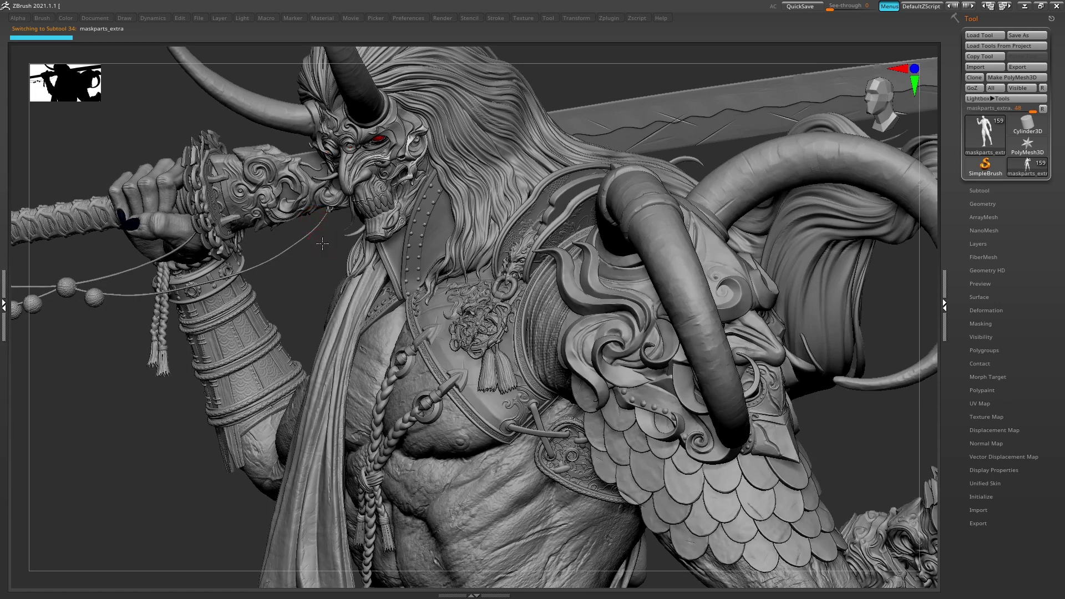
pyautogui.hotkey('ctrl', 'shift', 's')
pyautogui.moveTo(323, 244); pyautogui.dragTo(406, 308)
pyautogui.hotkey('ctrl', 'shift', 's')
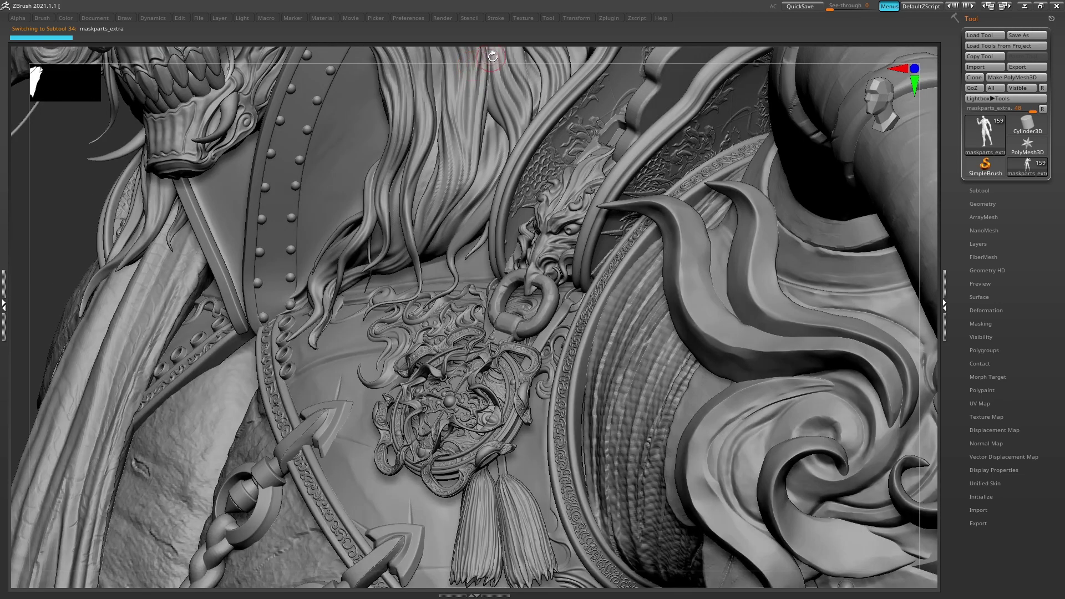
pyautogui.hotkey('ctrl', 'shift', 's')
pyautogui.press('f')
pyautogui.hotkey('ctrl', 'shift', 's')
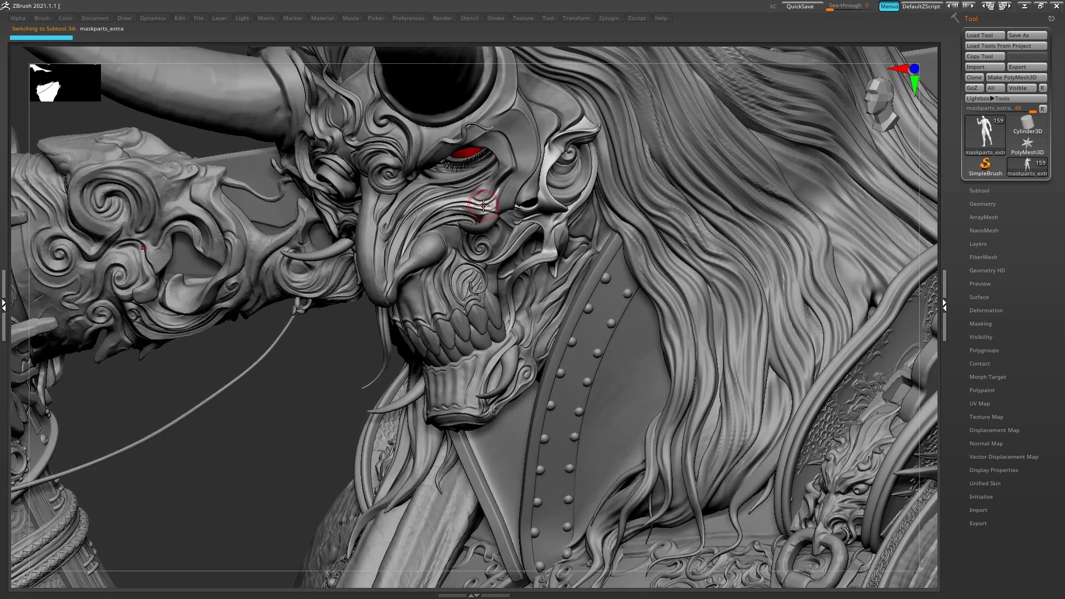
pyautogui.hotkey('ctrl', 'shift', 's')
pyautogui.moveTo(340, 316)
pyautogui.mouseDown()
pyautogui.moveTo(336, 344)
pyautogui.moveTo(340, 332)
pyautogui.mouseUp()
# Step: Toggle between the isolated horn pieces and the full sculpt, turning to face the mask
pyautogui.keyDown('ctrl'); pyautogui.keyDown('shift'); pyautogui.click(346, 330); pyautogui.keyUp('shift'); pyautogui.keyUp('ctrl')
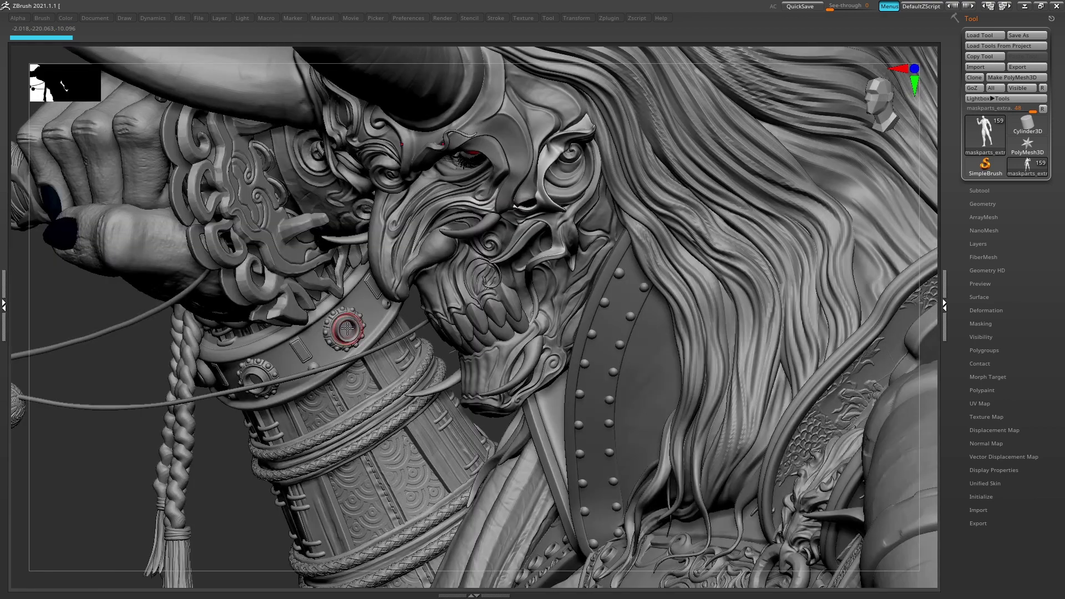
pyautogui.keyDown('ctrl'); pyautogui.keyDown('shift'); pyautogui.click(132, 363); pyautogui.keyUp('shift'); pyautogui.keyUp('ctrl')
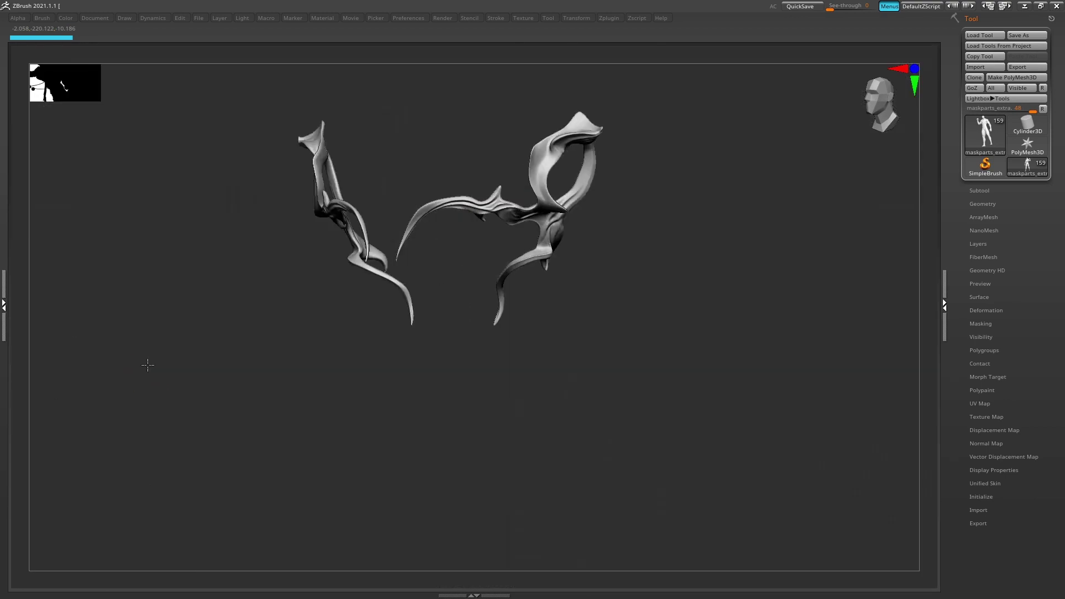
pyautogui.moveTo(161, 359); pyautogui.dragTo(164, 350)
pyautogui.keyDown('ctrl'); pyautogui.keyDown('shift'); pyautogui.click(162, 255); pyautogui.keyUp('shift'); pyautogui.keyUp('ctrl')
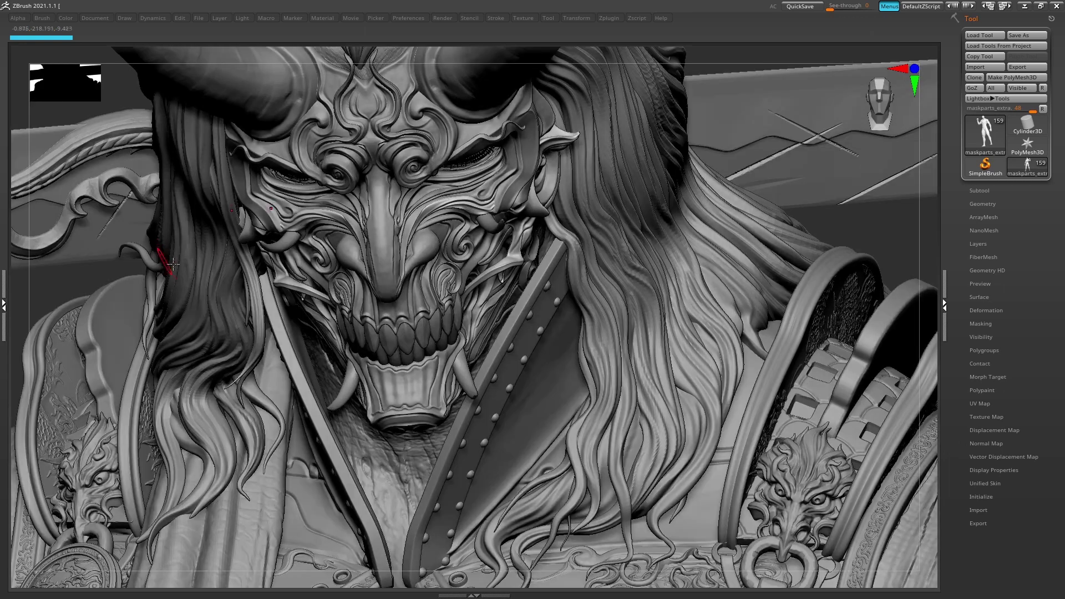
pyautogui.hotkey('ctrl', 'z')
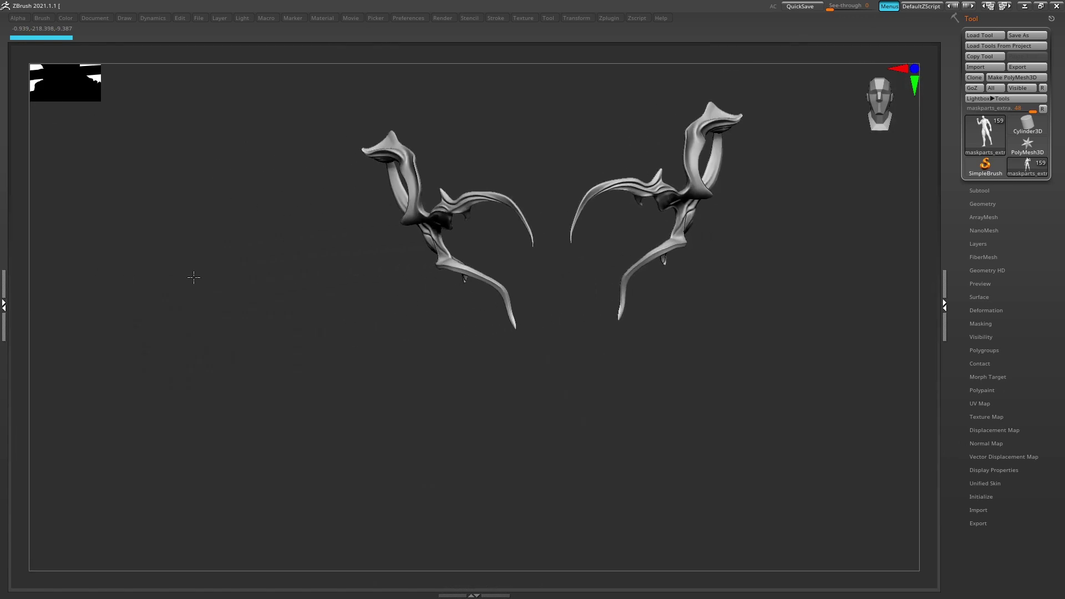
pyautogui.keyDown('ctrl'); pyautogui.keyDown('shift'); pyautogui.click(166, 294); pyautogui.keyUp('shift'); pyautogui.keyUp('ctrl')
pyautogui.hotkey('ctrl', 'z')
pyautogui.moveTo(148, 278)
pyautogui.mouseDown()
pyautogui.moveTo(157, 252)
pyautogui.moveTo(134, 259)
pyautogui.mouseUp()
# Step: Keep comparing the horns alone against the full sculpt, then select maskskullteeth
pyautogui.keyDown('ctrl'); pyautogui.keyDown('shift'); pyautogui.click(241, 274); pyautogui.keyUp('shift'); pyautogui.keyUp('ctrl')
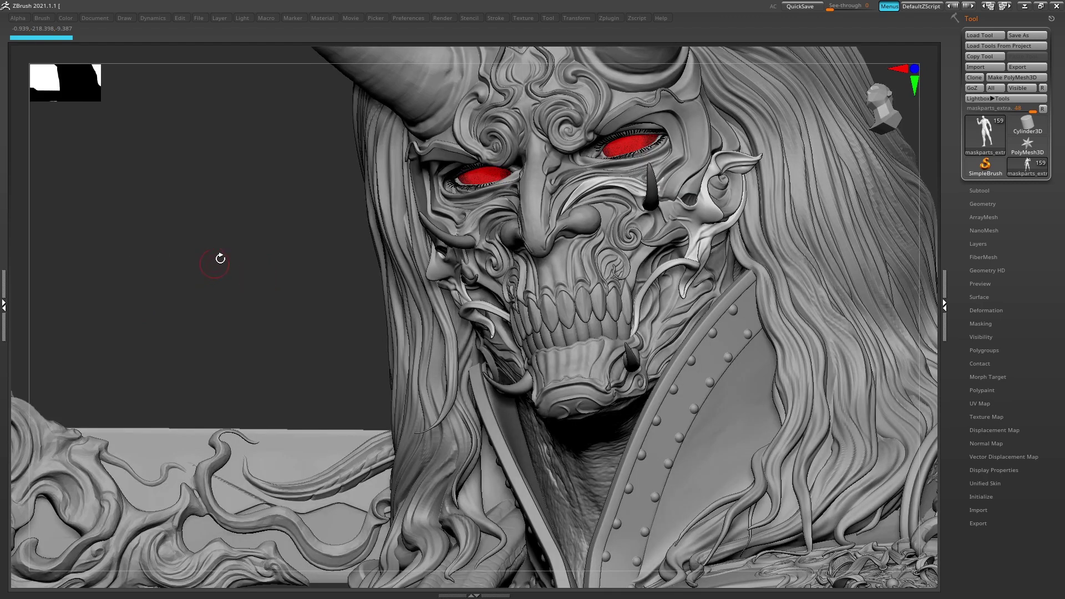
pyautogui.hotkey('ctrl', 'z')
pyautogui.keyDown('ctrl'); pyautogui.keyDown('shift'); pyautogui.click(282, 237); pyautogui.keyUp('shift'); pyautogui.keyUp('ctrl')
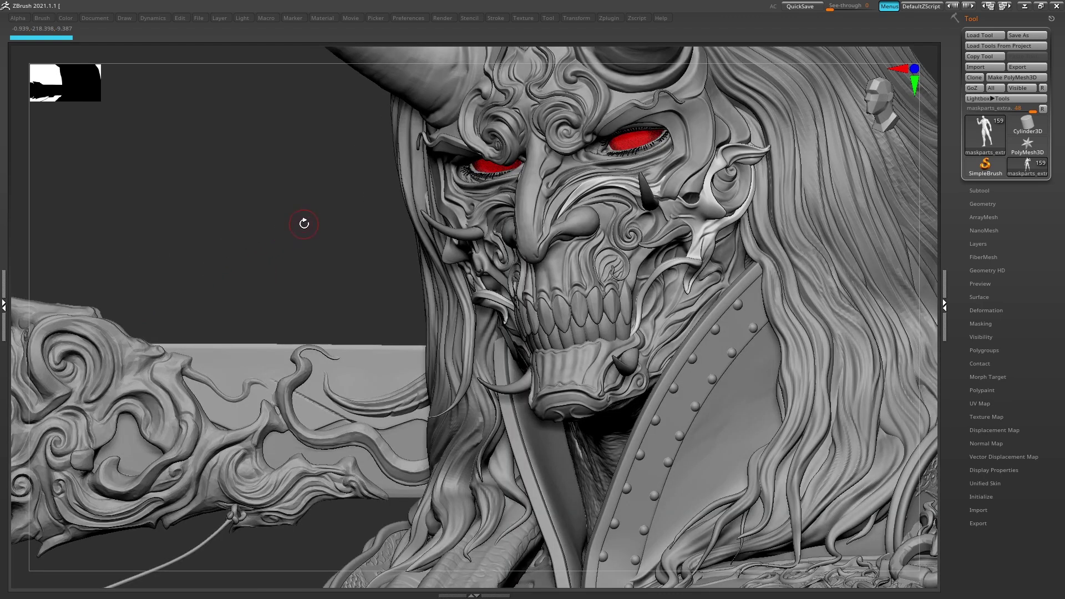
pyautogui.hotkey('ctrl', 'z')
pyautogui.keyDown('ctrl'); pyautogui.keyDown('shift'); pyautogui.click(296, 225); pyautogui.keyUp('shift'); pyautogui.keyUp('ctrl')
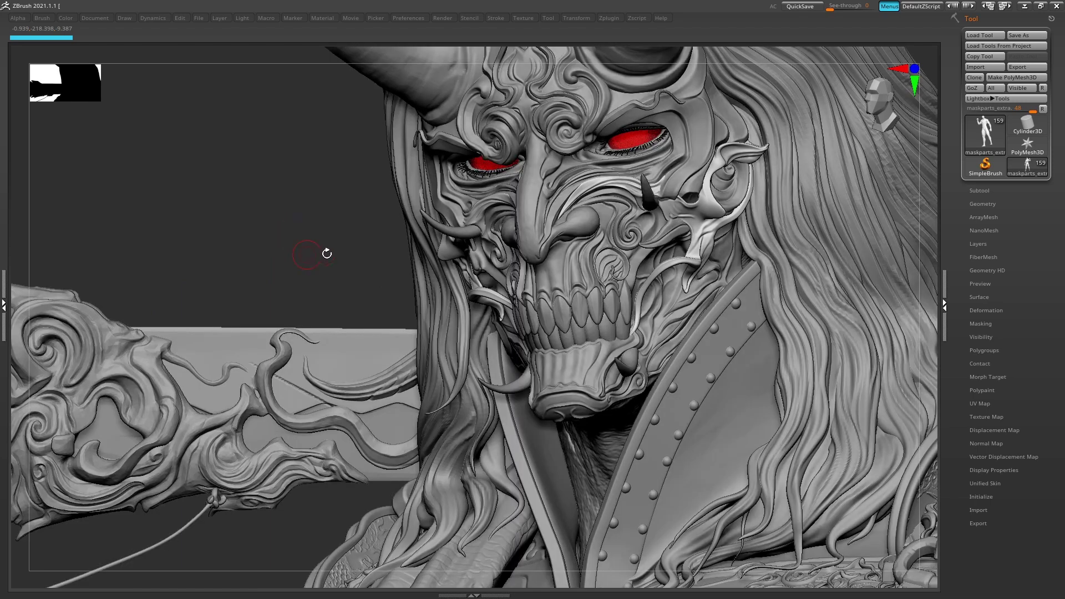
pyautogui.hotkey('ctrl', 'z')
pyautogui.keyDown('ctrl'); pyautogui.keyDown('shift'); pyautogui.click(604, 265); pyautogui.keyUp('shift'); pyautogui.keyUp('ctrl')
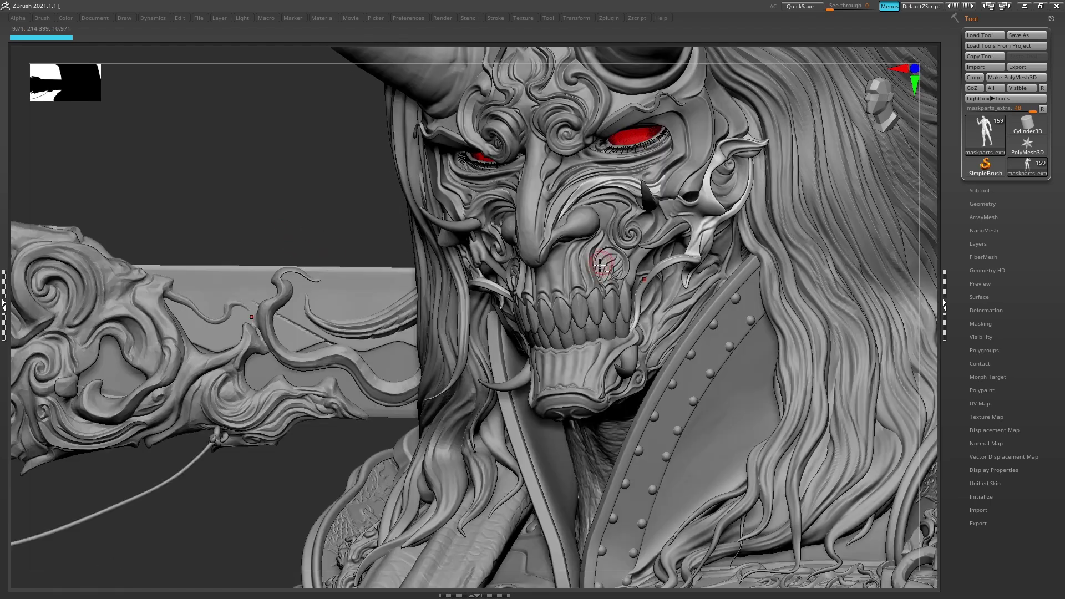
pyautogui.keyDown('alt'); pyautogui.click(578, 291); pyautogui.keyUp('alt')
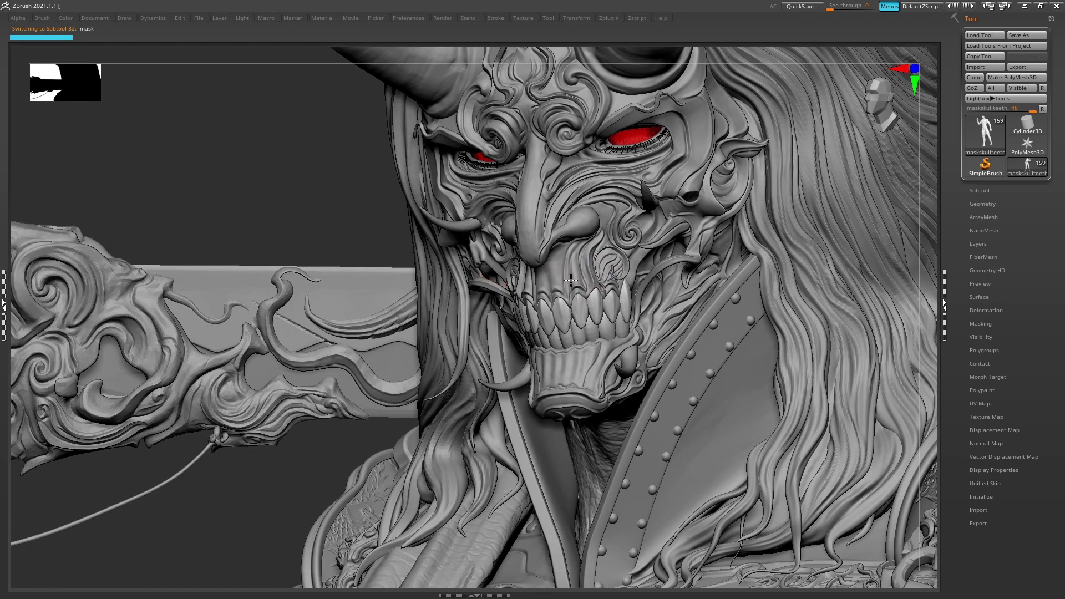
# Step: Select the demon mask, view it solo from straight in front, then restore the full samurai
pyautogui.keyDown('alt'); pyautogui.click(484, 295); pyautogui.keyUp('alt')
pyautogui.hotkey('ctrl', 'shift', 'f')
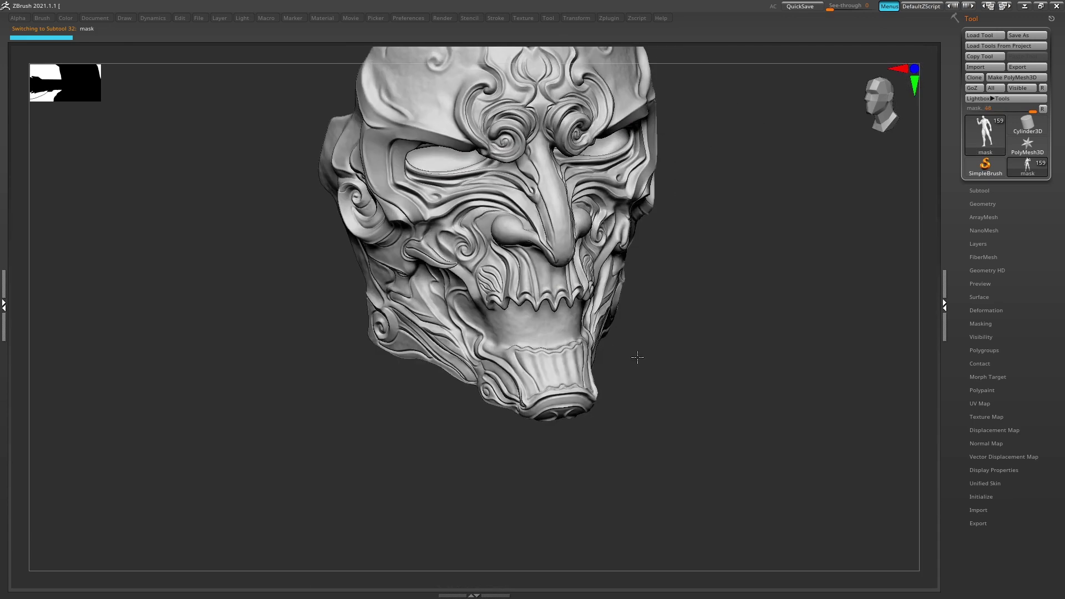
pyautogui.hotkey('ctrl', 'shift', 'f')
pyautogui.press('Tab')
pyautogui.click(930, 495)
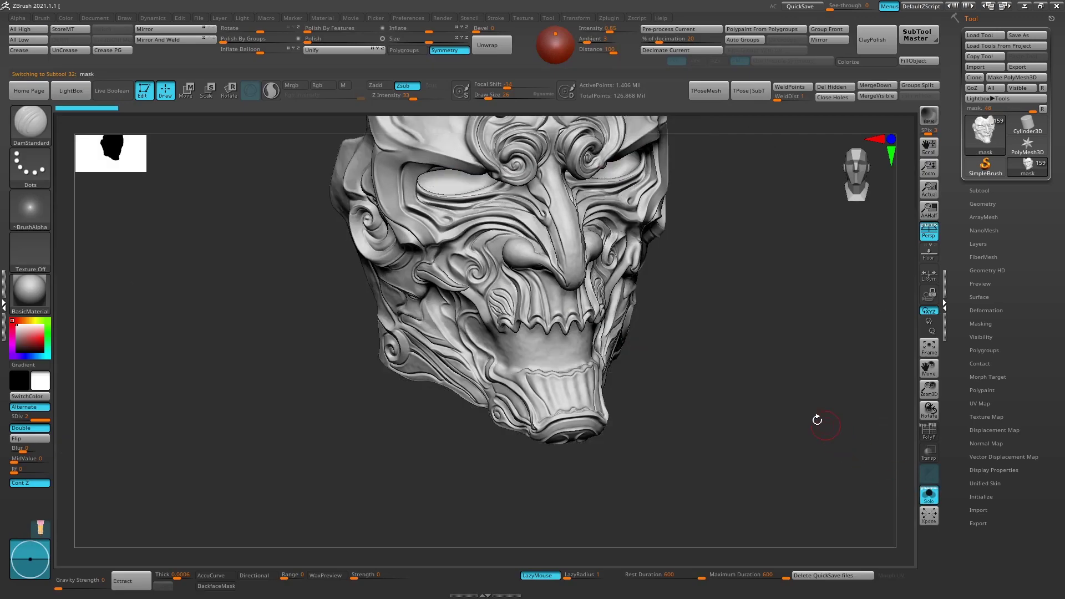
pyautogui.moveTo(820, 421)
pyautogui.keyDown('shift'); pyautogui.mouseDown()
pyautogui.moveTo(756, 417)
pyautogui.moveTo(791, 385)
pyautogui.moveTo(712, 388)
pyautogui.moveTo(745, 426)
pyautogui.moveTo(774, 440)
pyautogui.moveTo(767, 418)
pyautogui.moveTo(785, 443)
pyautogui.moveTo(775, 437)
pyautogui.moveTo(805, 435)
pyautogui.moveTo(755, 444)
pyautogui.moveTo(777, 393)
pyautogui.moveTo(756, 435)
pyautogui.moveTo(698, 443)
pyautogui.mouseUp(); pyautogui.keyUp('shift')
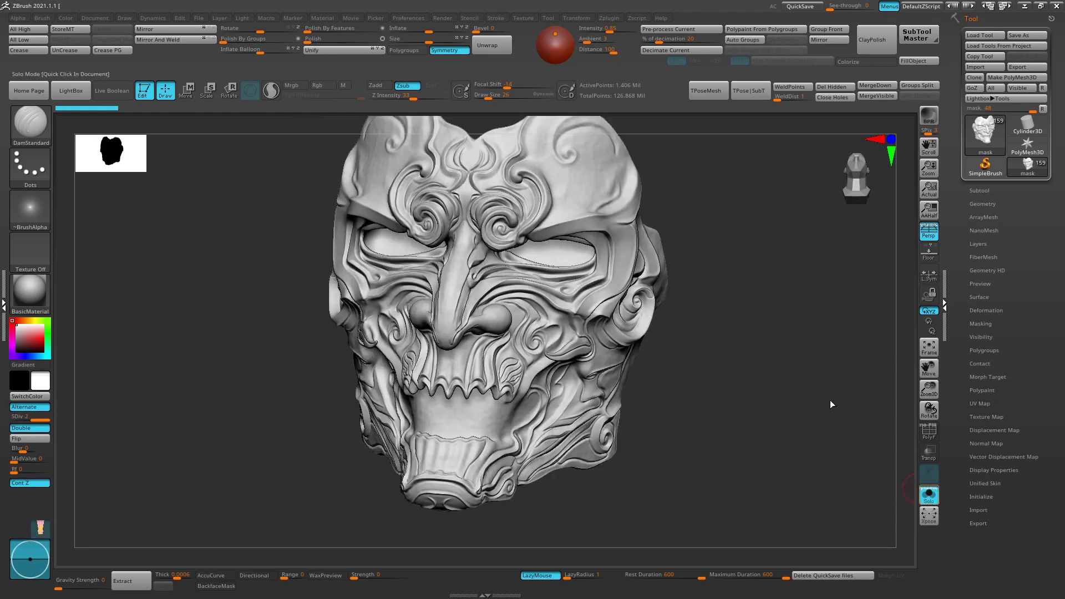
pyautogui.click(824, 384)
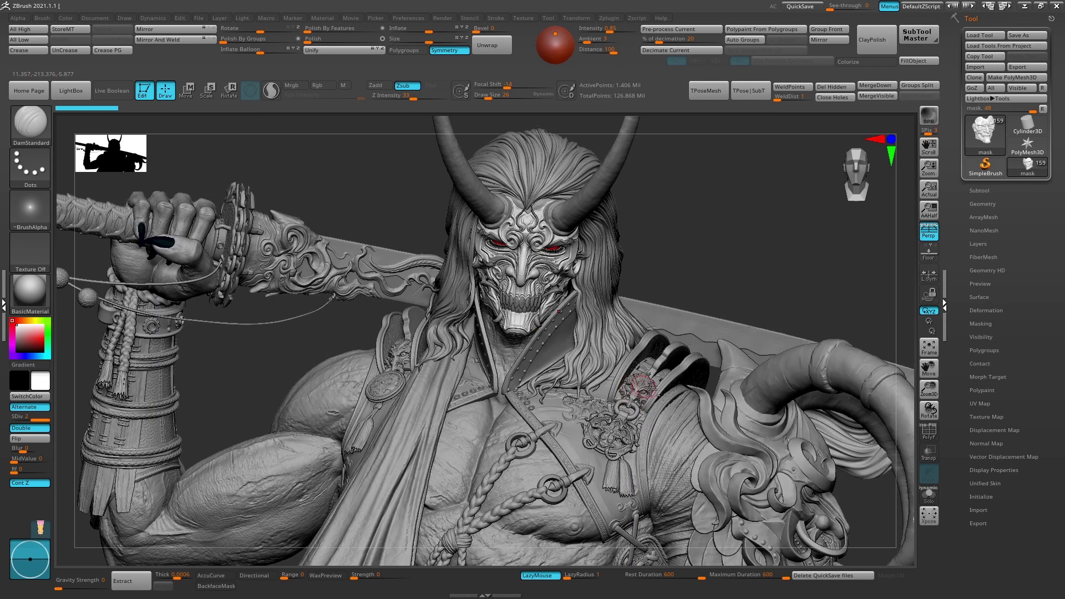
# Step: Solo the GhostSamurai body and turn on Colorize to show its dark red polypaint
pyautogui.keyDown('alt'); pyautogui.click(590, 247); pyautogui.keyUp('alt')
pyautogui.click(929, 495)
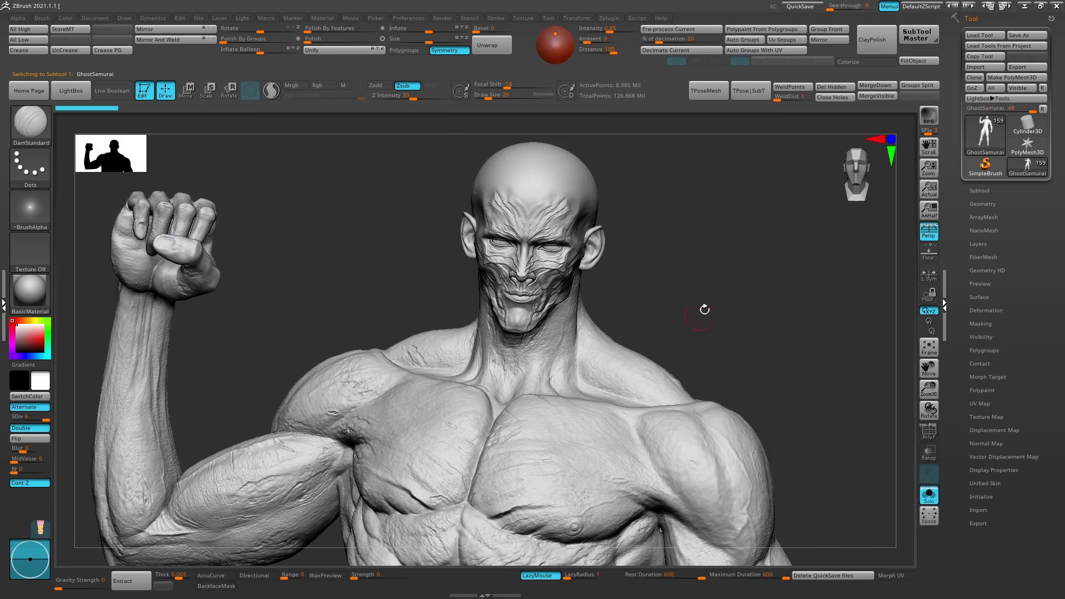
pyautogui.moveTo(713, 304)
pyautogui.keyDown('alt'); pyautogui.mouseDown()
pyautogui.moveTo(725, 468)
pyautogui.moveTo(773, 444)
pyautogui.moveTo(808, 405)
pyautogui.moveTo(730, 401)
pyautogui.moveTo(724, 444)
pyautogui.moveTo(744, 446)
pyautogui.moveTo(285, 427)
pyautogui.moveTo(295, 468)
pyautogui.moveTo(251, 322)
pyautogui.moveTo(269, 338)
pyautogui.moveTo(288, 333)
pyautogui.moveTo(654, 175)
pyautogui.mouseUp(); pyautogui.keyUp('alt')
pyautogui.click(865, 62)
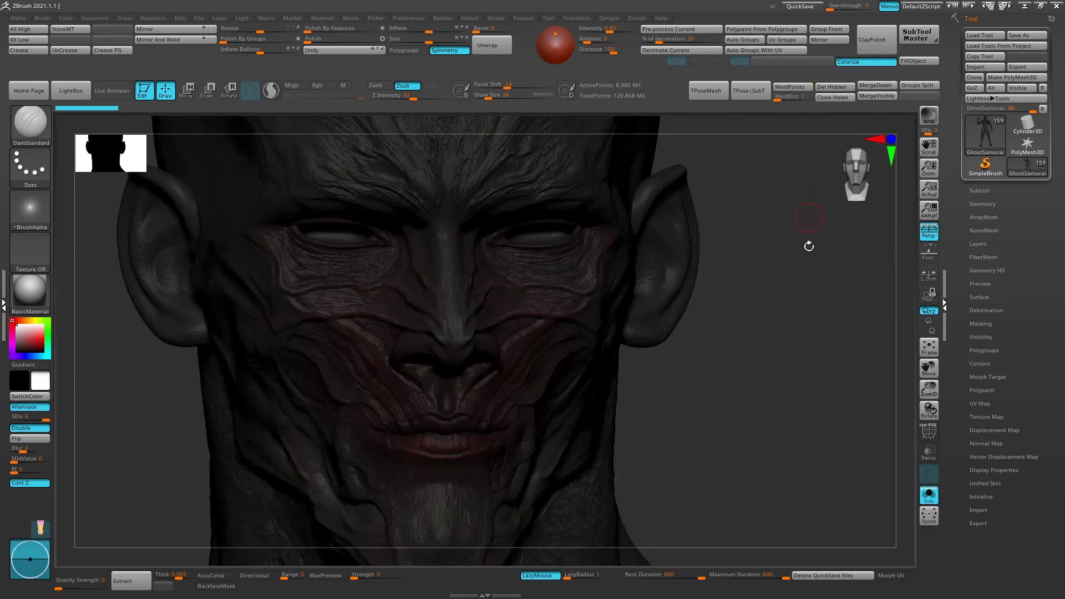
pyautogui.moveTo(762, 329)
pyautogui.mouseDown()
pyautogui.moveTo(302, 414)
pyautogui.moveTo(298, 362)
pyautogui.moveTo(366, 354)
pyautogui.moveTo(344, 361)
pyautogui.mouseUp()
# Step: Turn Colorize off for plain clay, exit Solo, and hide the interface
pyautogui.press('Tab')
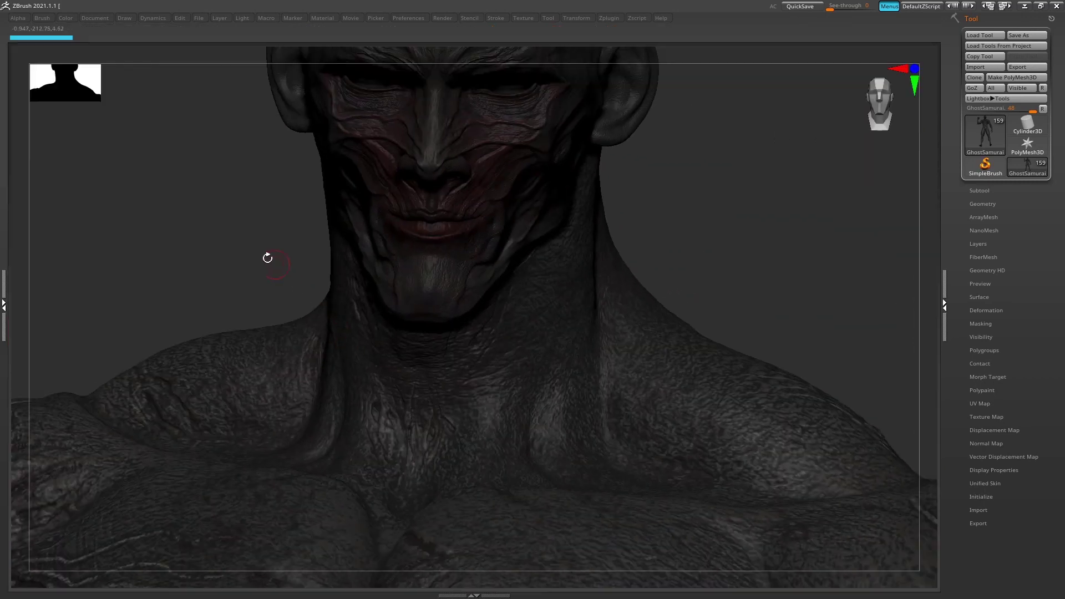
pyautogui.moveTo(266, 257); pyautogui.dragTo(242, 255)
pyautogui.press('Tab')
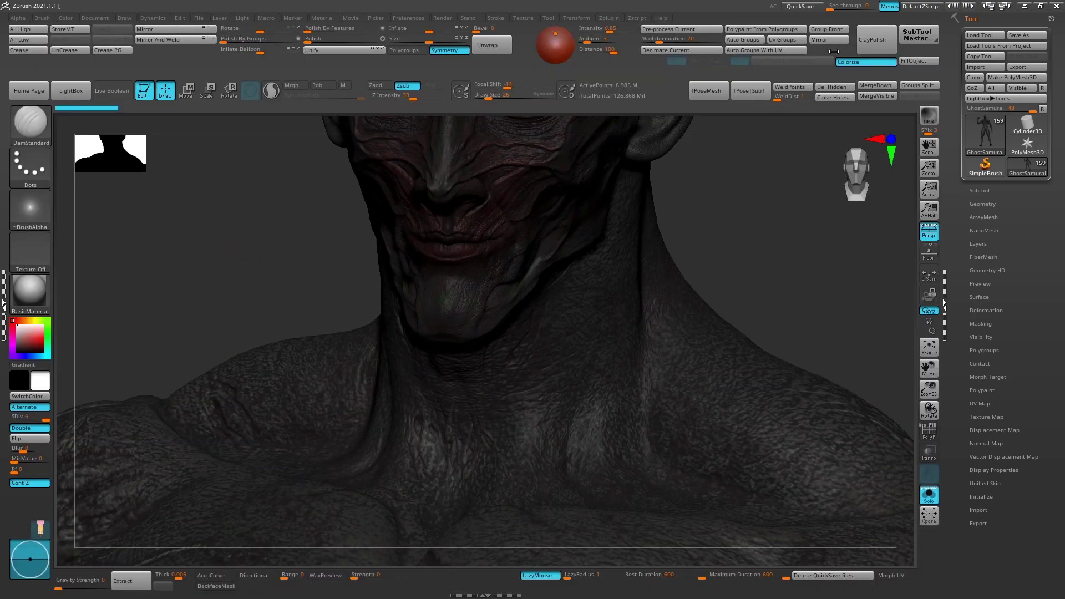
pyautogui.click(850, 61)
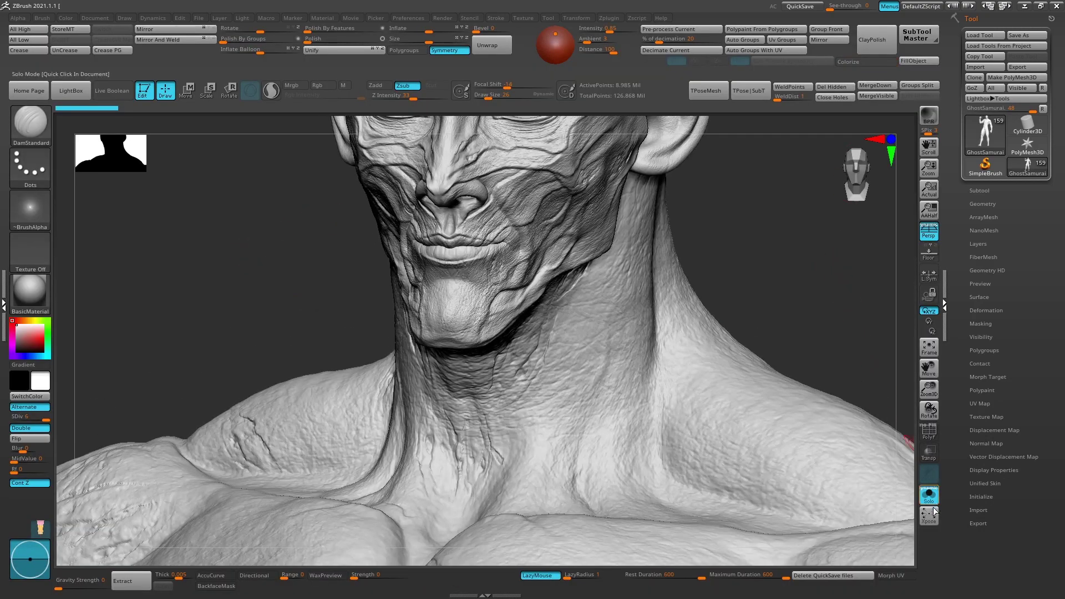
pyautogui.click(785, 305)
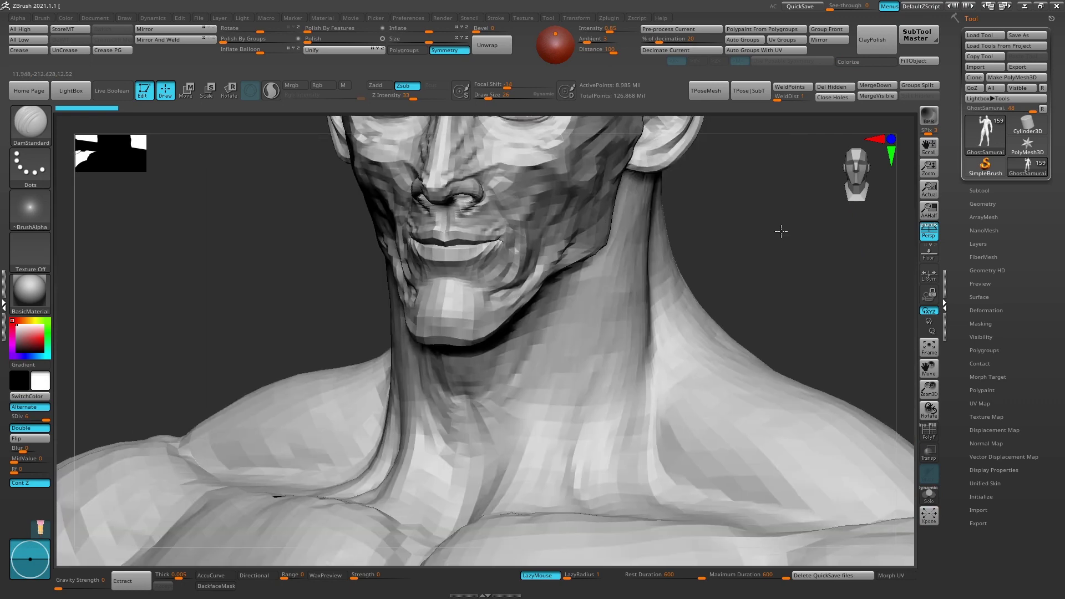
pyautogui.moveTo(814, 238); pyautogui.dragTo(591, 230)
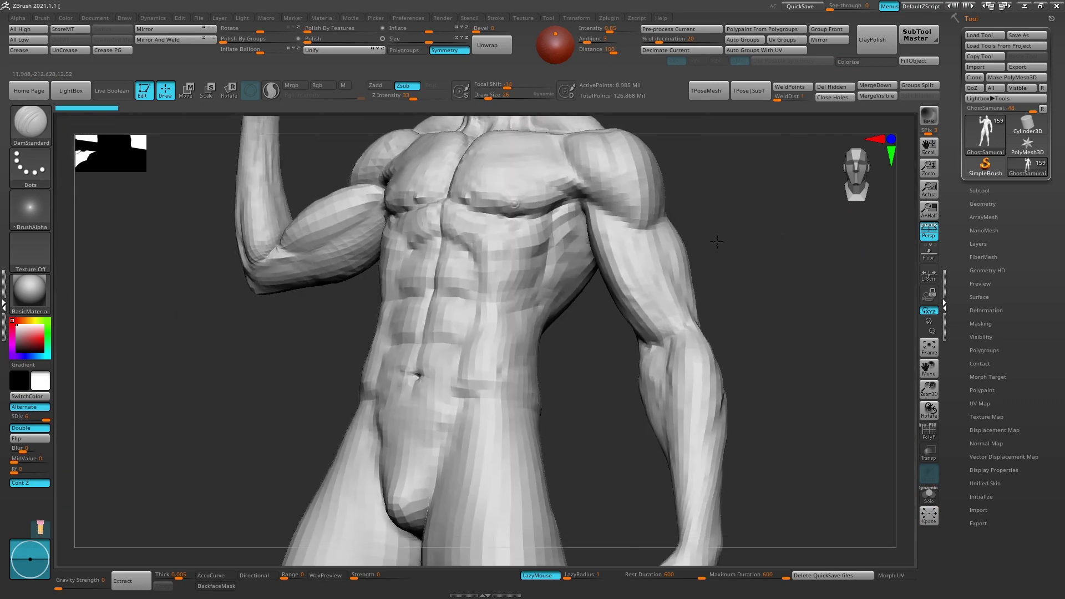
pyautogui.press('Tab')
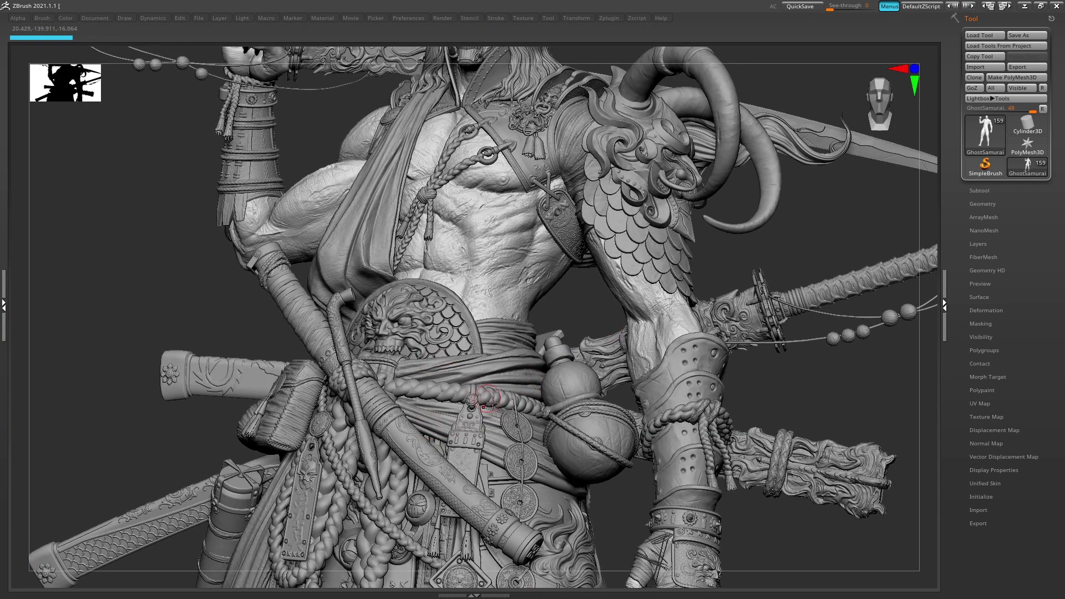
# Step: Solo and frame the merged_design2_4 medallion face-on, then unsolo and zoom out
pyautogui.keyDown('alt'); pyautogui.click(530, 133); pyautogui.keyUp('alt')
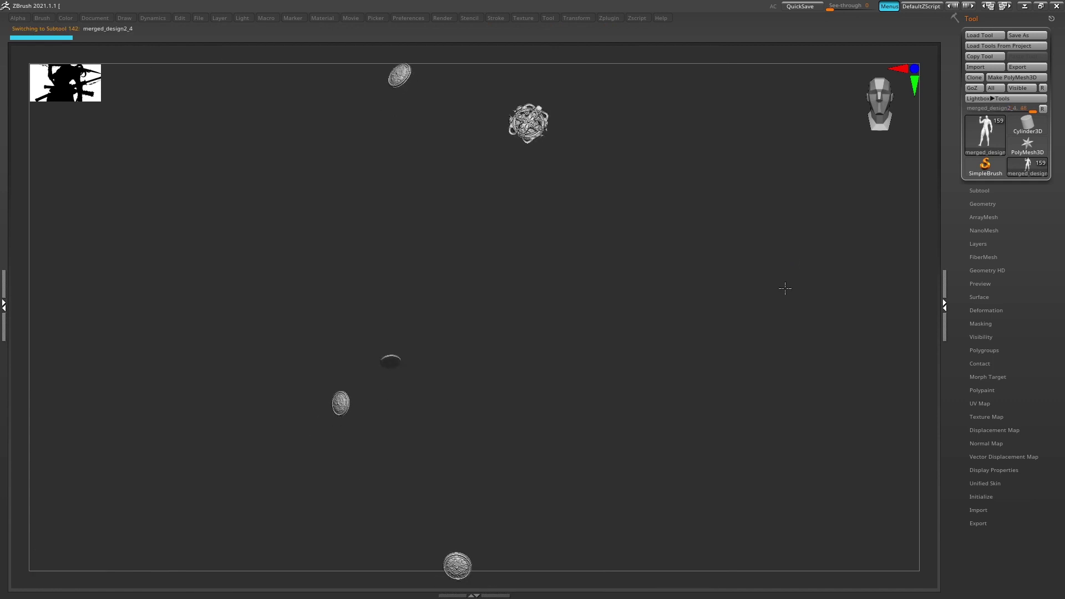
pyautogui.press('Tab')
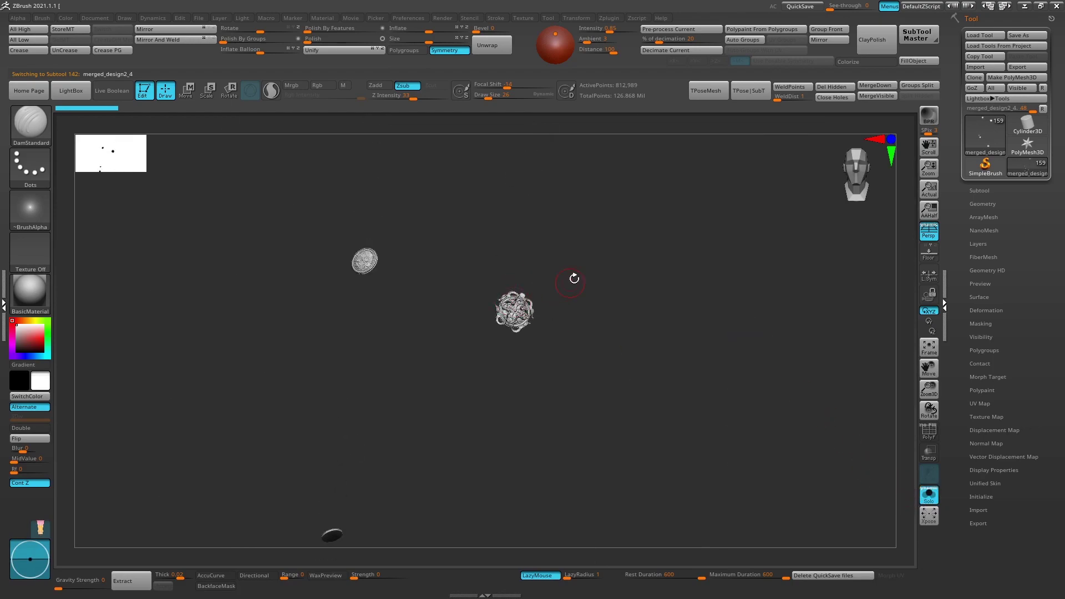
pyautogui.press('f')
pyautogui.moveTo(778, 333)
pyautogui.mouseDown()
pyautogui.moveTo(783, 320)
pyautogui.moveTo(865, 352)
pyautogui.mouseUp()
pyautogui.scroll(3, 849, 427)
pyautogui.moveTo(849, 428); pyautogui.dragTo(847, 415)
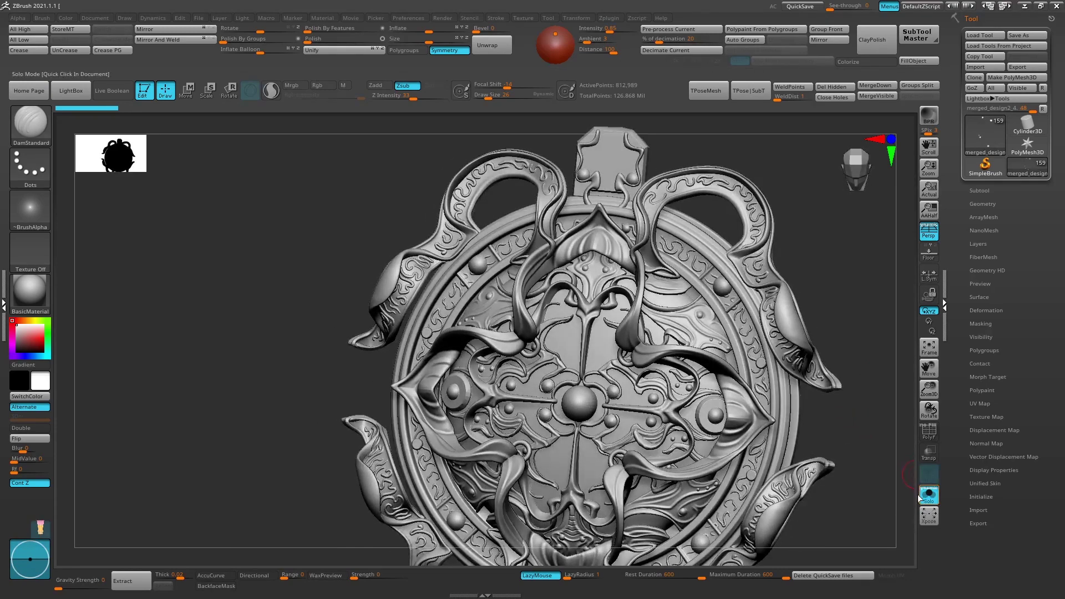
pyautogui.click(925, 499)
pyautogui.scroll(-5, 872, 364)
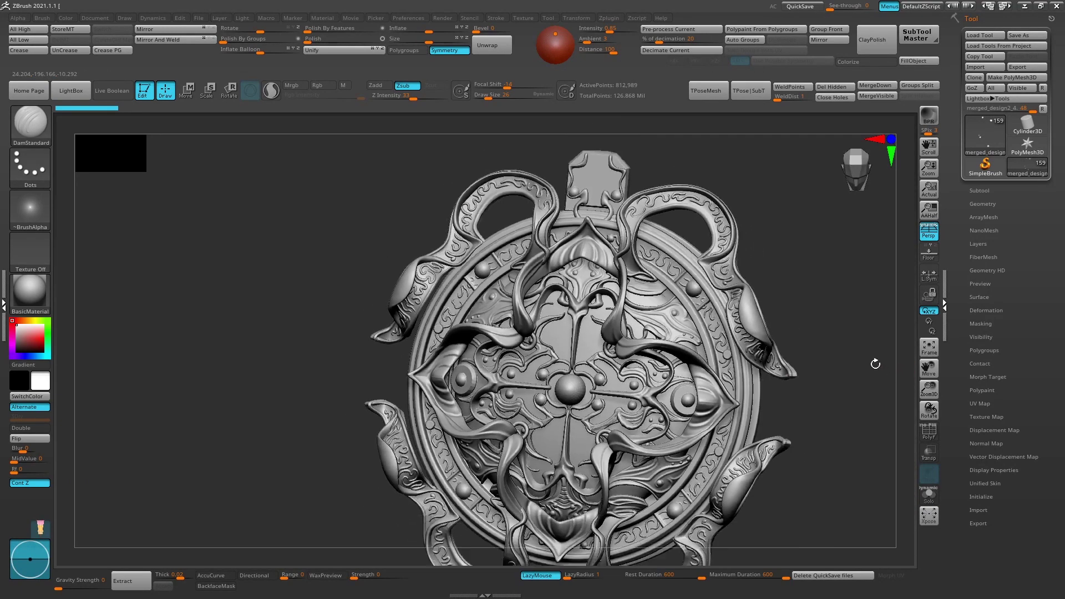
pyautogui.scroll(-3, 604, 298)
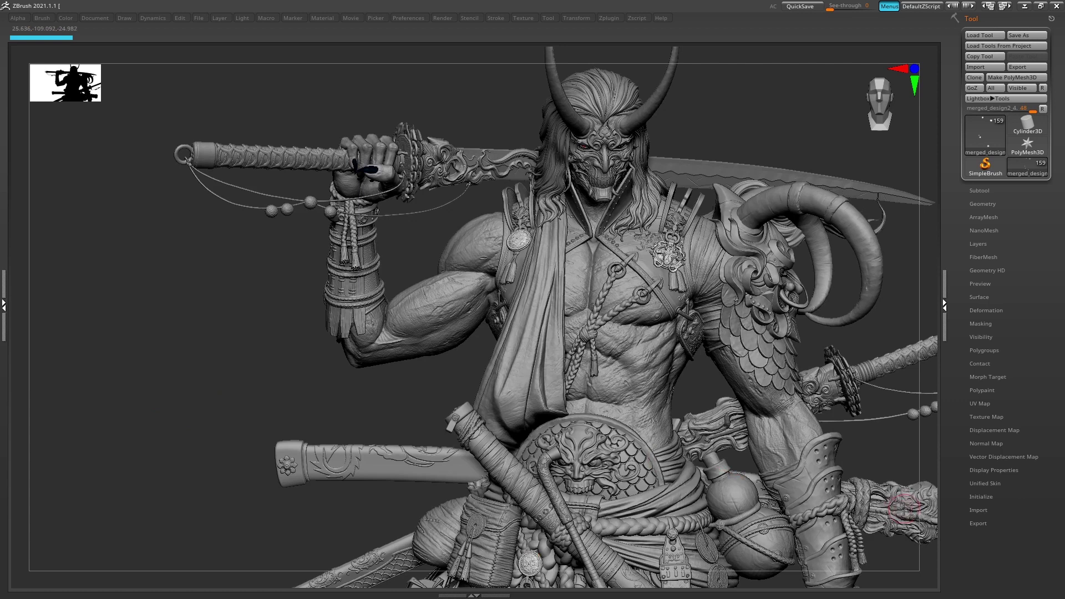
# Step: Solo the ghs_23_copy5 sword, frame it, and zoom and orbit closely around the scabbard
pyautogui.keyDown('alt'); pyautogui.click(913, 507); pyautogui.keyUp('alt')
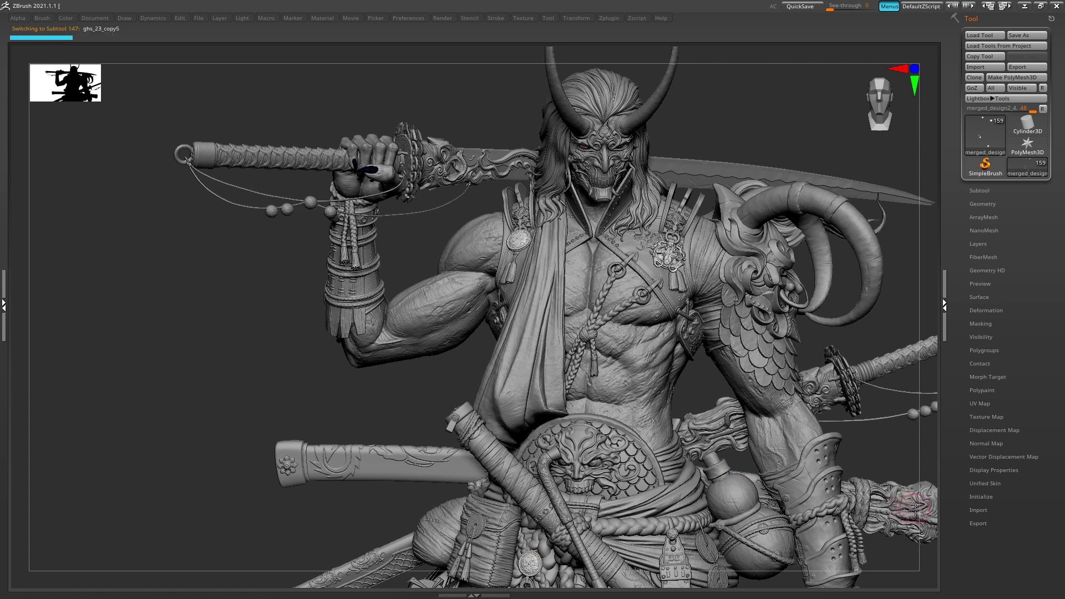
pyautogui.keyDown('ctrl'); pyautogui.keyDown('shift'); pyautogui.click(901, 462); pyautogui.keyUp('shift'); pyautogui.keyUp('ctrl')
pyautogui.press('f')
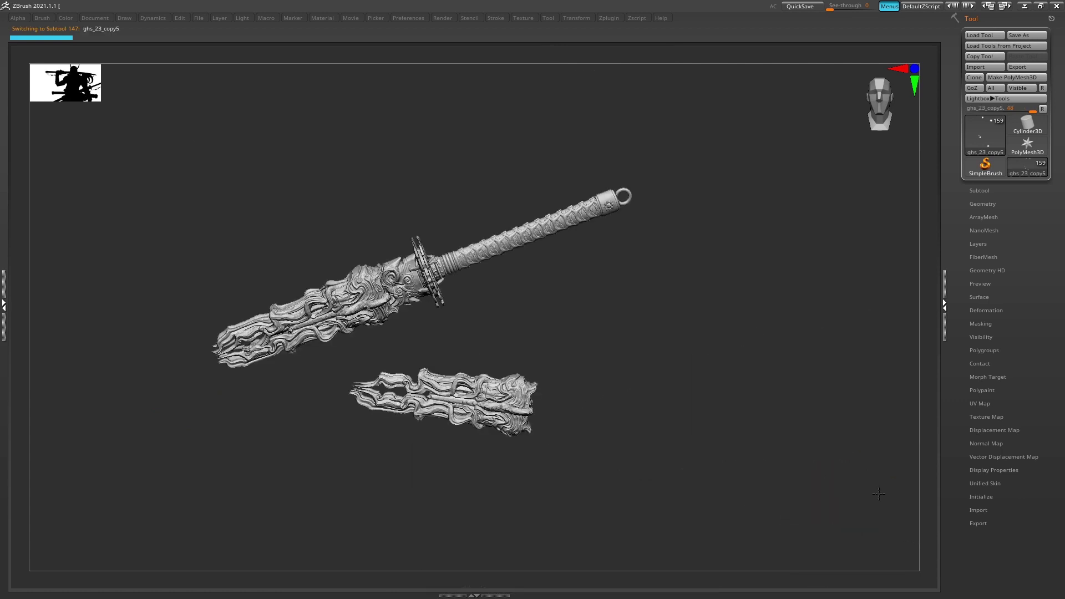
pyautogui.press('Tab')
pyautogui.click(929, 496)
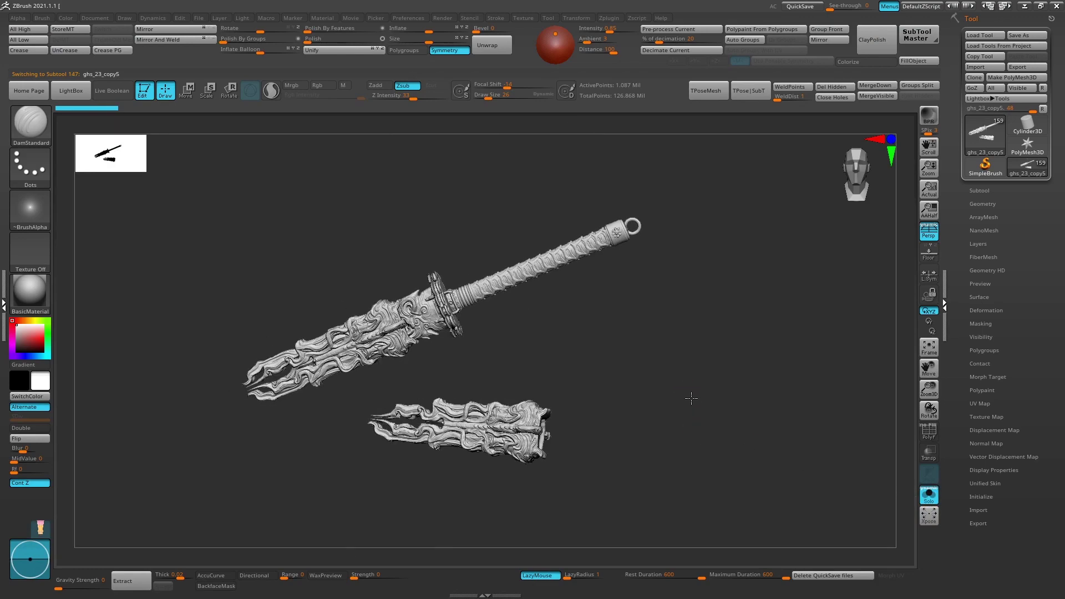
pyautogui.scroll(5, 691, 398)
pyautogui.scroll(2, 823, 386)
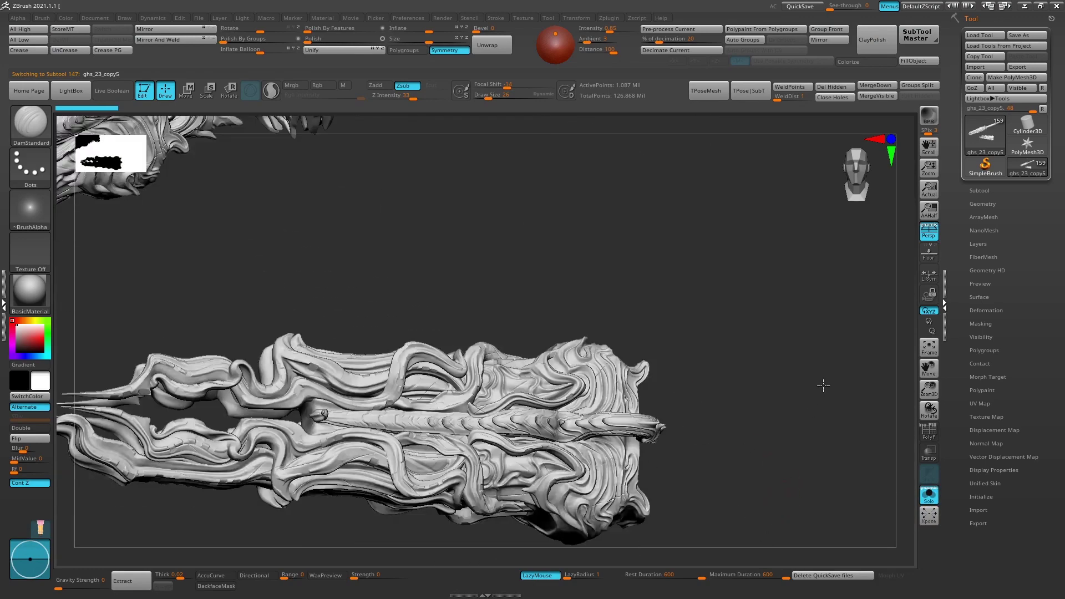
pyautogui.moveTo(823, 385); pyautogui.dragTo(910, 469)
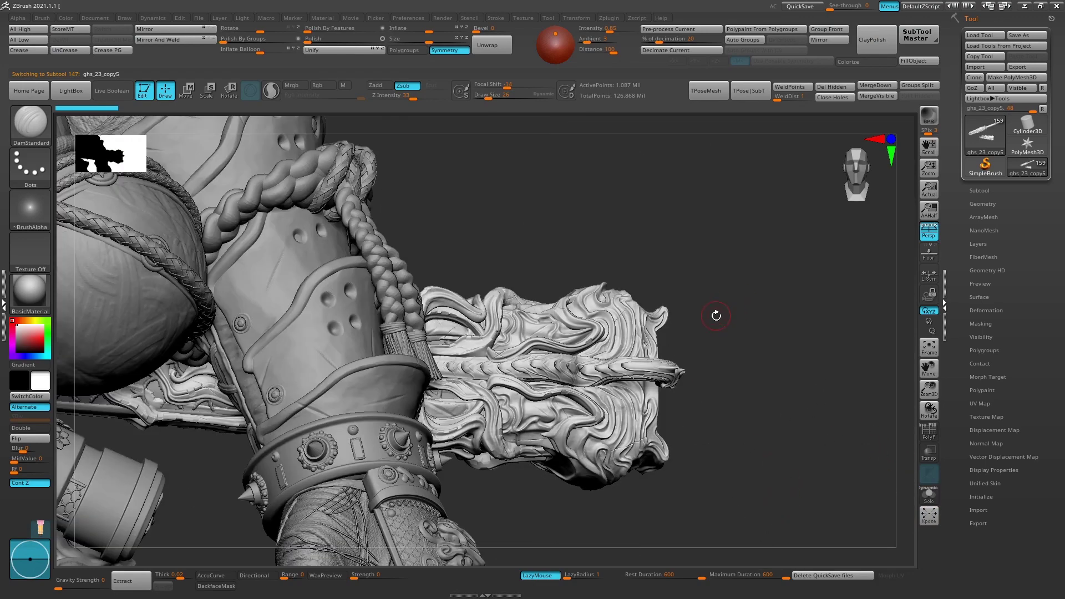
pyautogui.moveTo(696, 316); pyautogui.dragTo(603, 318)
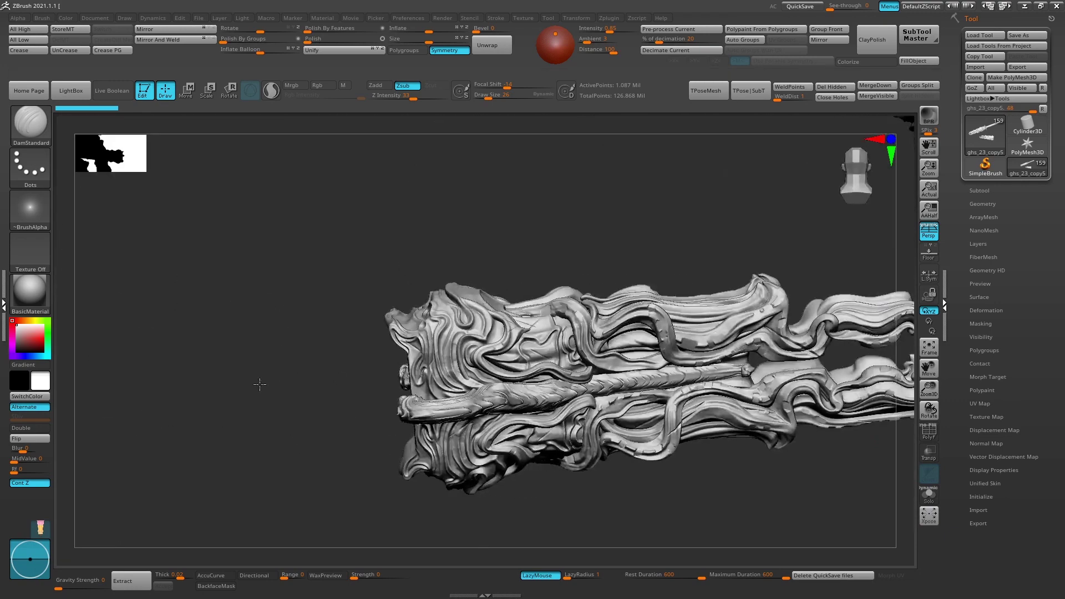
pyautogui.moveTo(256, 380)
pyautogui.mouseDown()
pyautogui.moveTo(265, 369)
pyautogui.moveTo(275, 383)
pyautogui.moveTo(221, 342)
pyautogui.moveTo(288, 341)
pyautogui.moveTo(40, 347)
pyautogui.mouseUp()
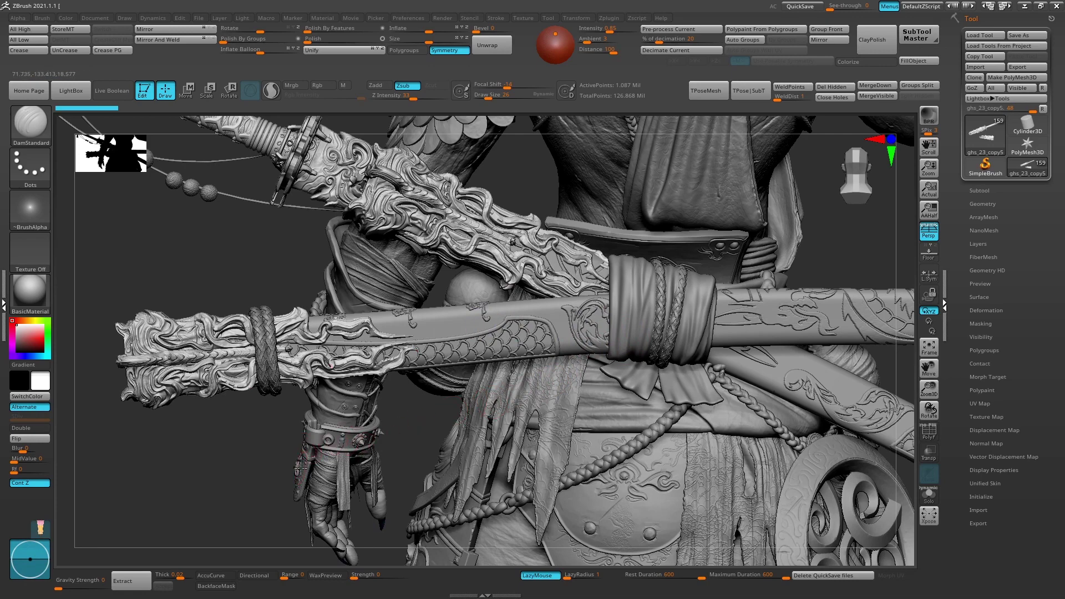
# Step: Isolate the leftarmuppershard wrist guard, orbit around it, then select the GhostSamurai body
pyautogui.keyDown('alt'); pyautogui.click(241, 475); pyautogui.keyUp('alt')
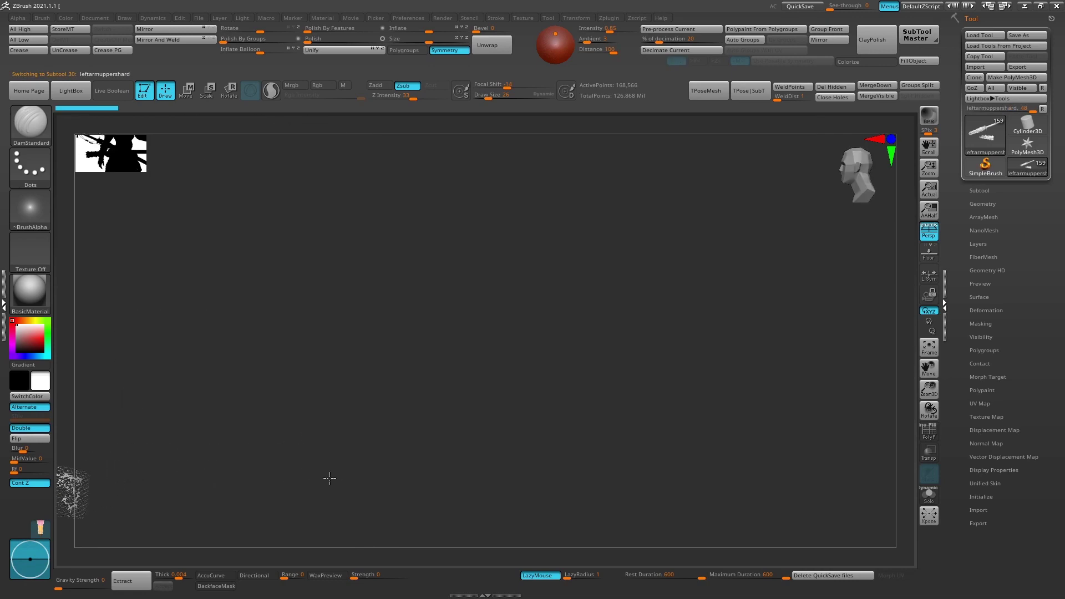
pyautogui.keyDown('alt'); pyautogui.moveTo(330, 478); pyautogui.dragTo(611, 389); pyautogui.keyUp('alt')
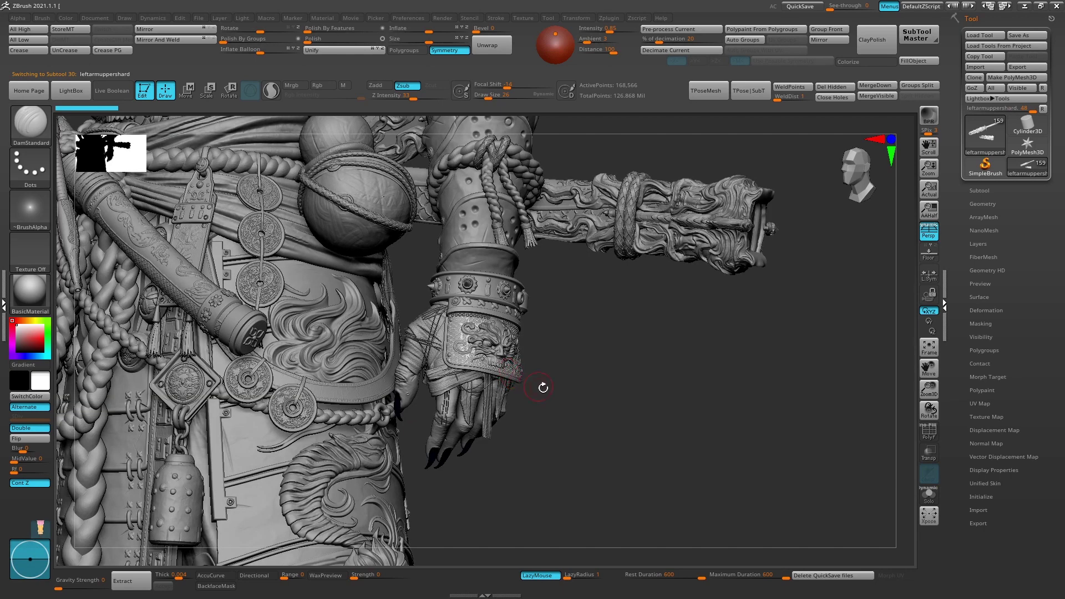
pyautogui.moveTo(543, 387); pyautogui.dragTo(555, 395)
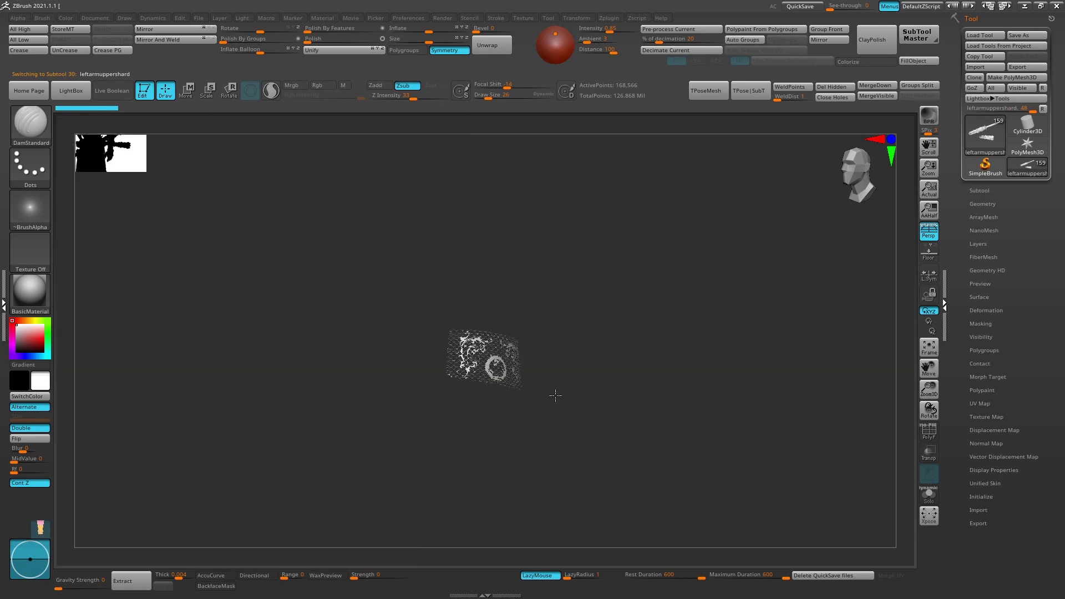
pyautogui.moveTo(492, 373); pyautogui.dragTo(718, 401)
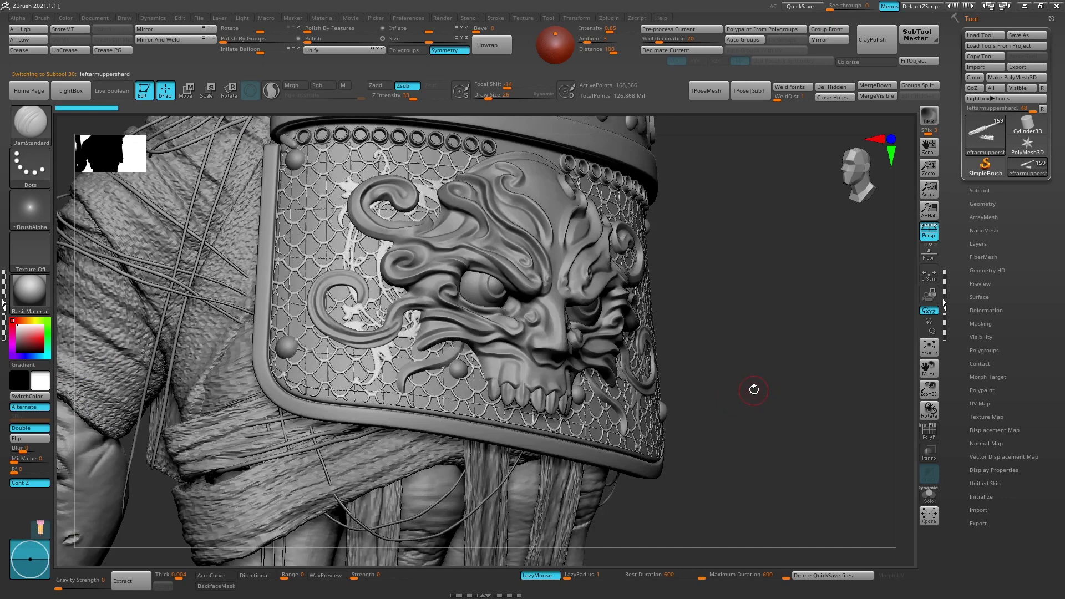
pyautogui.moveTo(753, 389)
pyautogui.mouseDown()
pyautogui.moveTo(735, 392)
pyautogui.moveTo(718, 420)
pyautogui.moveTo(687, 415)
pyautogui.moveTo(699, 420)
pyautogui.mouseUp()
pyautogui.moveTo(664, 450)
pyautogui.mouseDown()
pyautogui.moveTo(724, 438)
pyautogui.moveTo(727, 423)
pyautogui.mouseUp()
pyautogui.moveTo(704, 468)
pyautogui.mouseDown()
pyautogui.moveTo(756, 360)
pyautogui.moveTo(744, 409)
pyautogui.moveTo(734, 392)
pyautogui.moveTo(750, 427)
pyautogui.moveTo(706, 361)
pyautogui.moveTo(701, 371)
pyautogui.mouseUp()
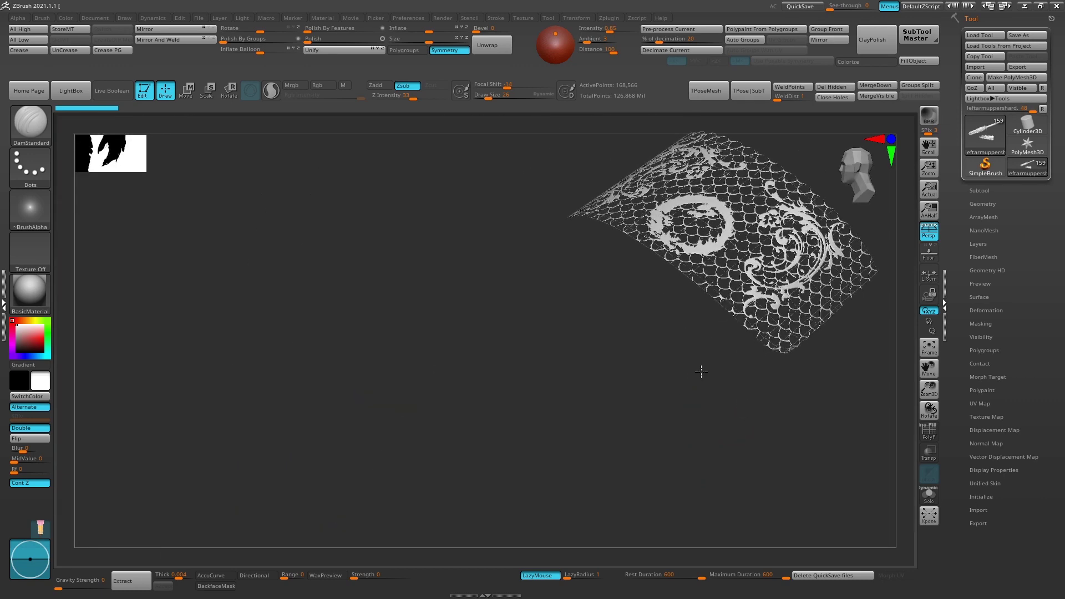
pyautogui.moveTo(589, 413); pyautogui.dragTo(585, 416)
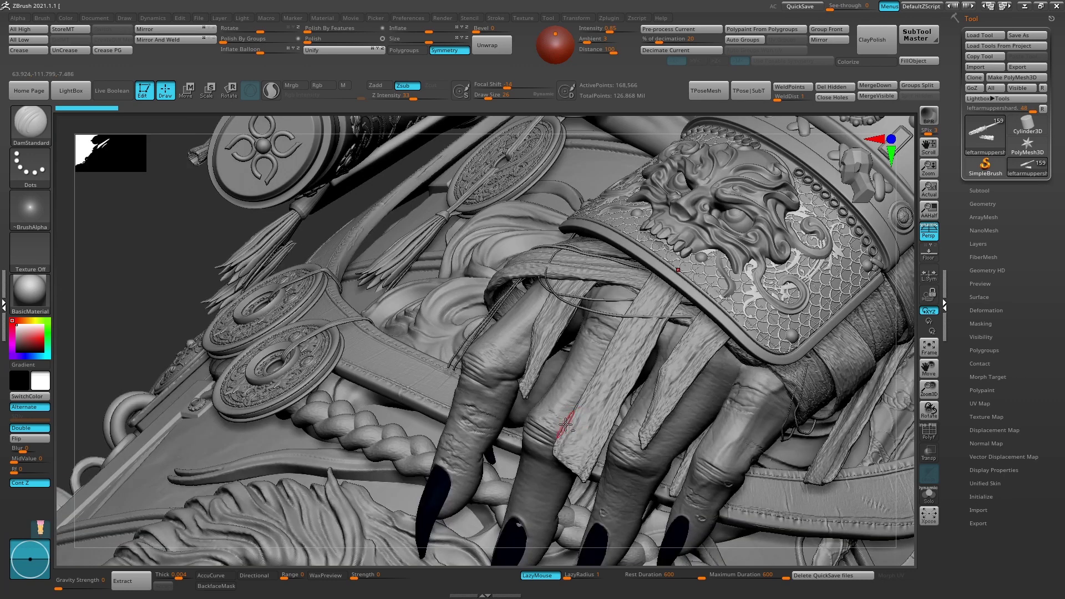
pyautogui.keyDown('alt'); pyautogui.click(479, 425); pyautogui.keyUp('alt')
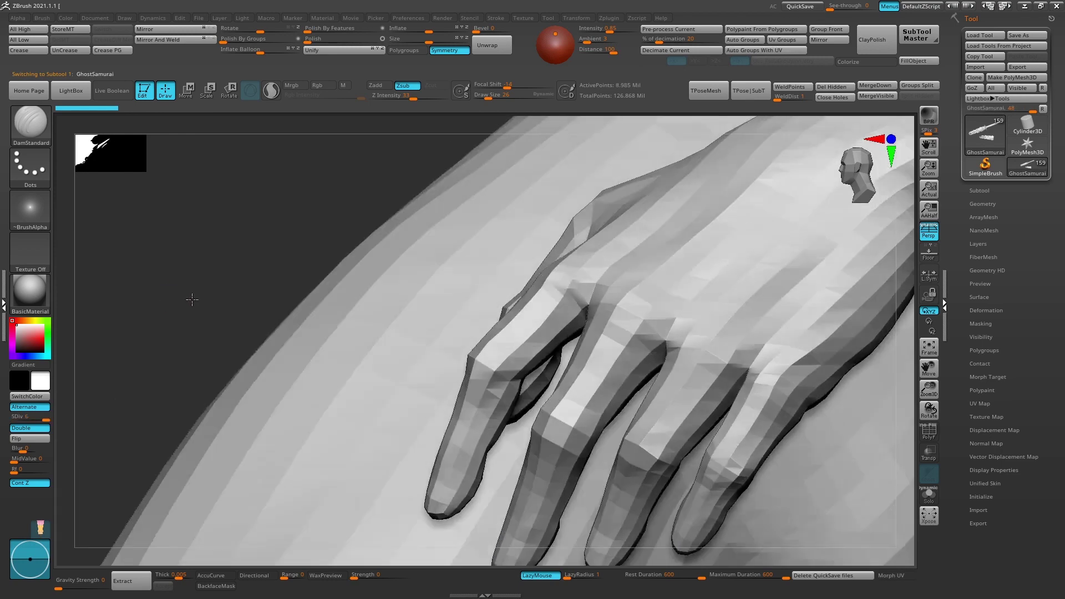
# Step: Orbit closely around the GhostSamurai hand and the immdesigns ring ornaments
pyautogui.moveTo(189, 299)
pyautogui.mouseDown()
pyautogui.moveTo(262, 337)
pyautogui.moveTo(292, 368)
pyautogui.mouseUp()
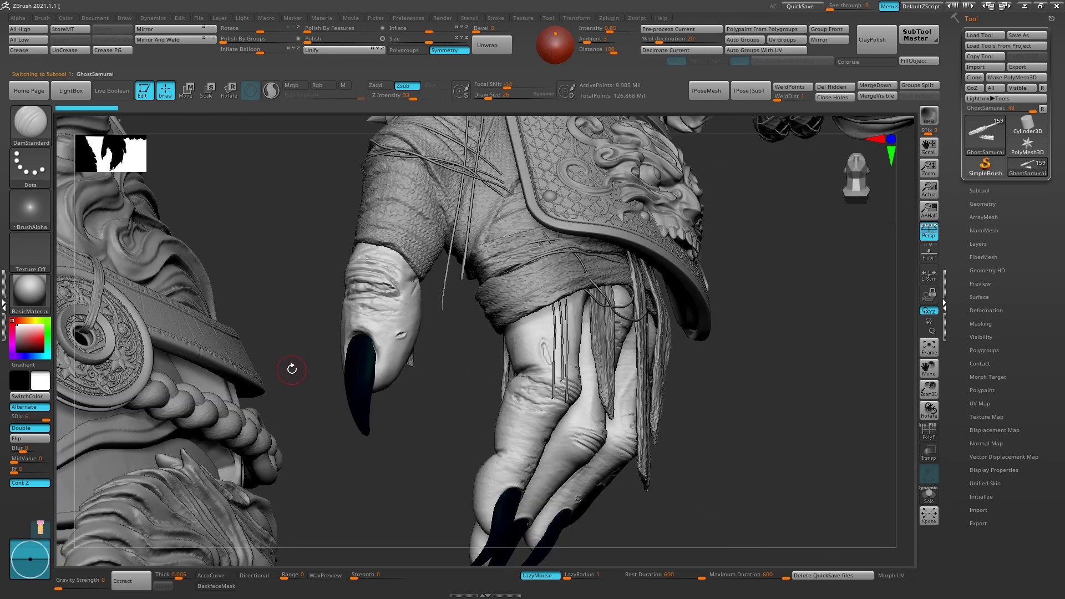
pyautogui.moveTo(310, 301); pyautogui.dragTo(527, 301)
pyautogui.moveTo(407, 326); pyautogui.dragTo(391, 326)
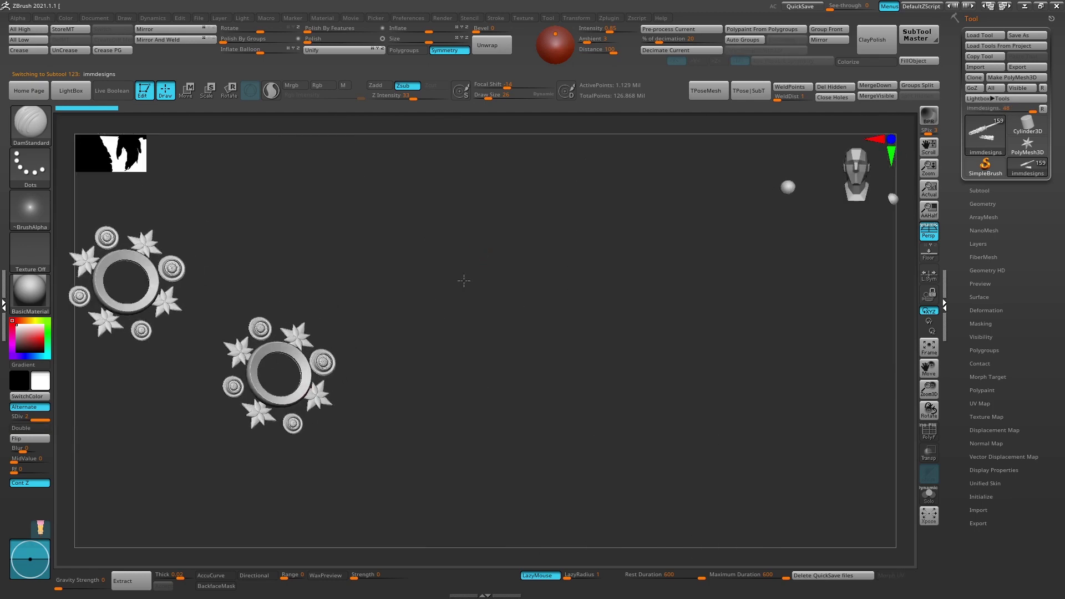
pyautogui.moveTo(463, 280); pyautogui.dragTo(446, 303)
pyautogui.moveTo(340, 380); pyautogui.dragTo(337, 377)
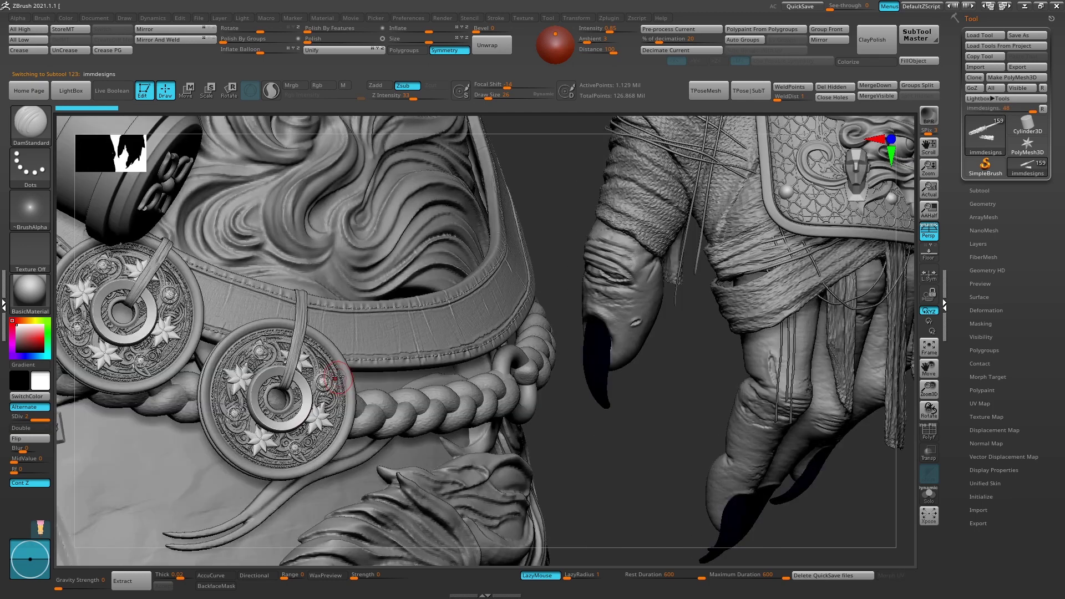
# Step: Zoom in on the hangplates_copy1 coin plate and rope, then make ghs_21_p_copy5 active
pyautogui.press('d')
pyautogui.press('d')
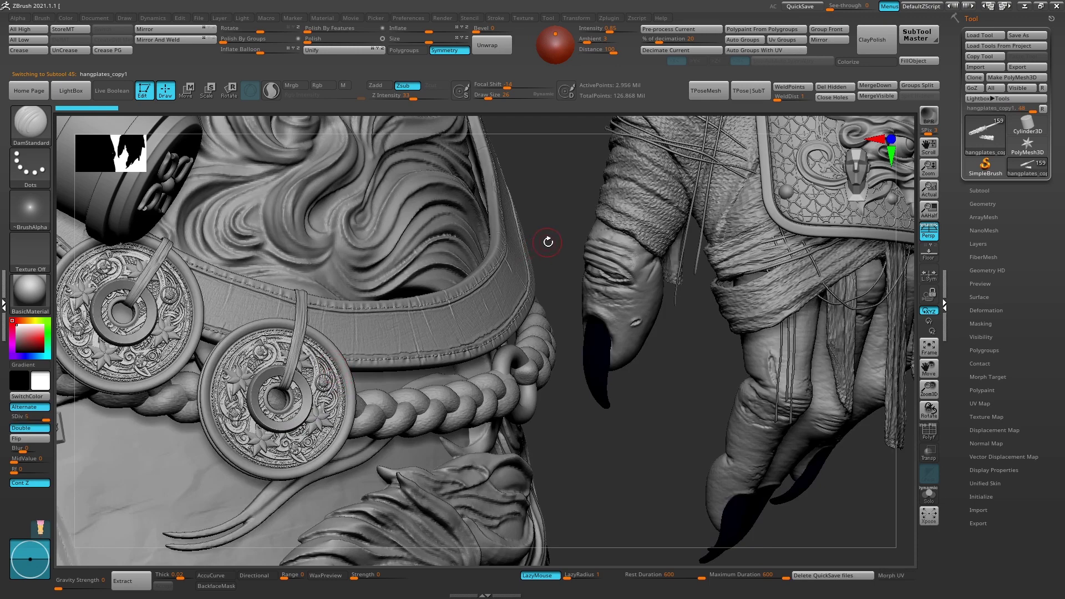
pyautogui.press('d')
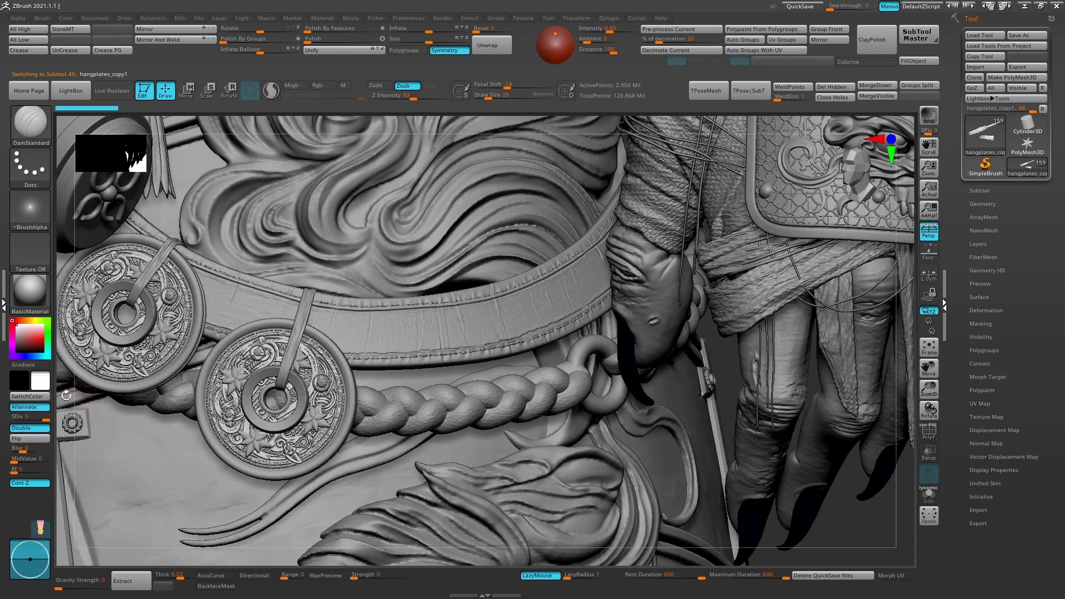
pyautogui.keyDown('alt'); pyautogui.moveTo(79, 395); pyautogui.dragTo(206, 270); pyautogui.keyUp('alt')
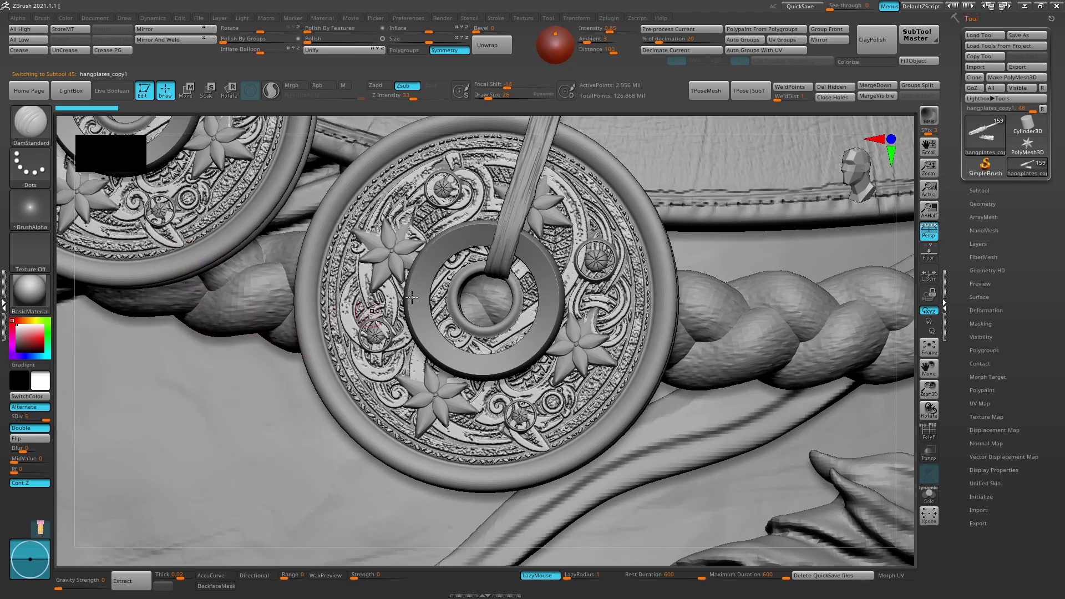
pyautogui.keyDown('alt'); pyautogui.click(260, 411); pyautogui.keyUp('alt')
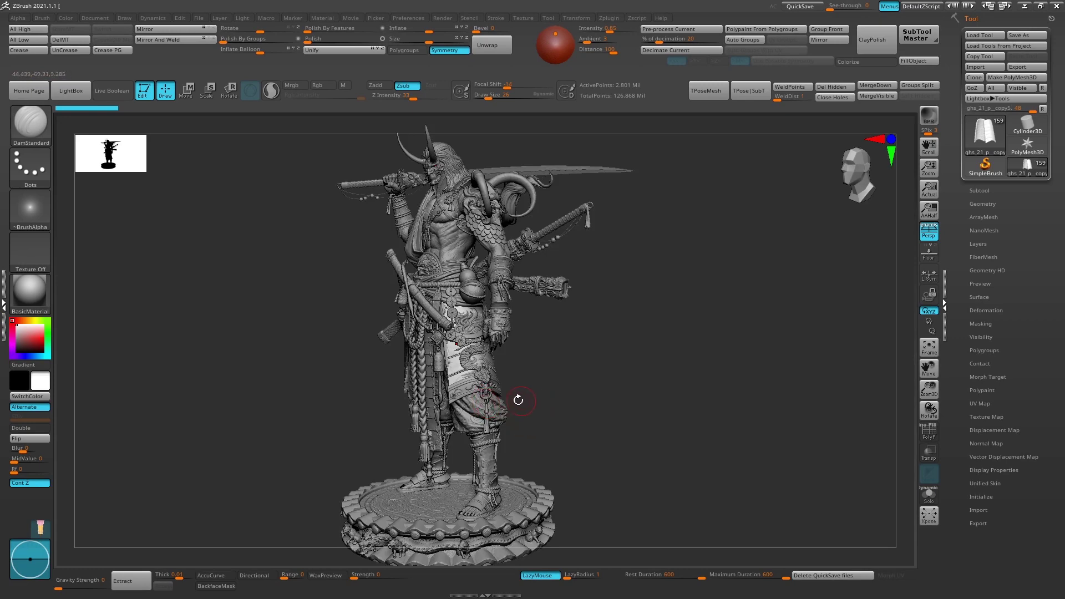
# Step: Select dragonemblemside and view the dragon head emblem from several angles
pyautogui.keyDown('alt'); pyautogui.click(486, 382); pyautogui.keyUp('alt')
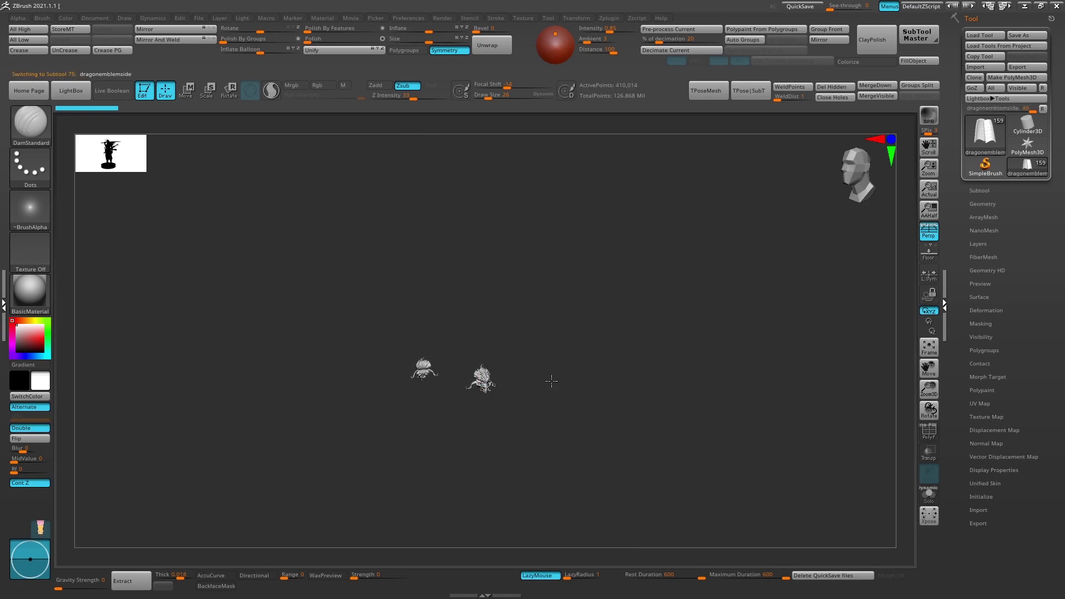
pyautogui.moveTo(671, 331); pyautogui.dragTo(692, 351)
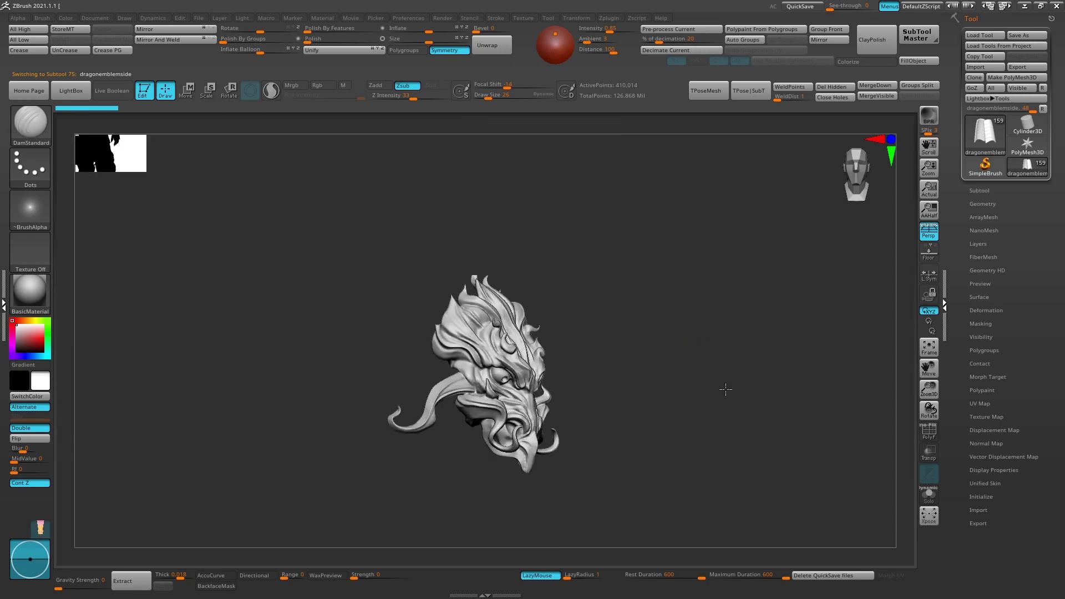
pyautogui.moveTo(725, 388); pyautogui.dragTo(790, 417)
pyautogui.moveTo(779, 376)
pyautogui.mouseDown()
pyautogui.moveTo(773, 340)
pyautogui.moveTo(781, 398)
pyautogui.moveTo(767, 387)
pyautogui.moveTo(473, 415)
pyautogui.mouseUp()
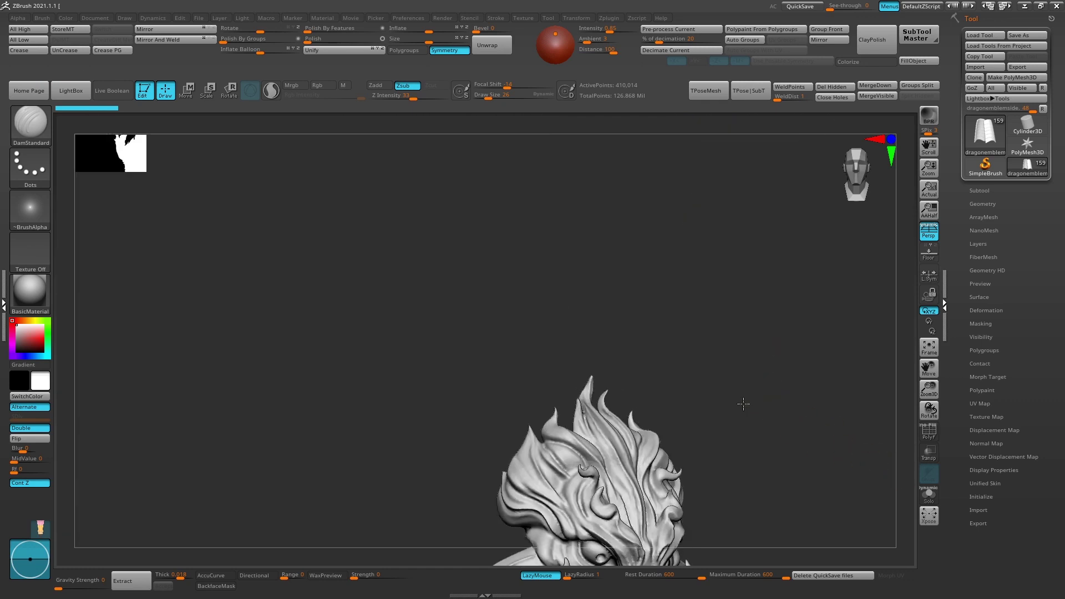
pyautogui.moveTo(390, 409)
pyautogui.mouseDown()
pyautogui.moveTo(355, 390)
pyautogui.moveTo(376, 388)
pyautogui.moveTo(436, 422)
pyautogui.mouseUp()
pyautogui.moveTo(387, 455); pyautogui.dragTo(374, 312)
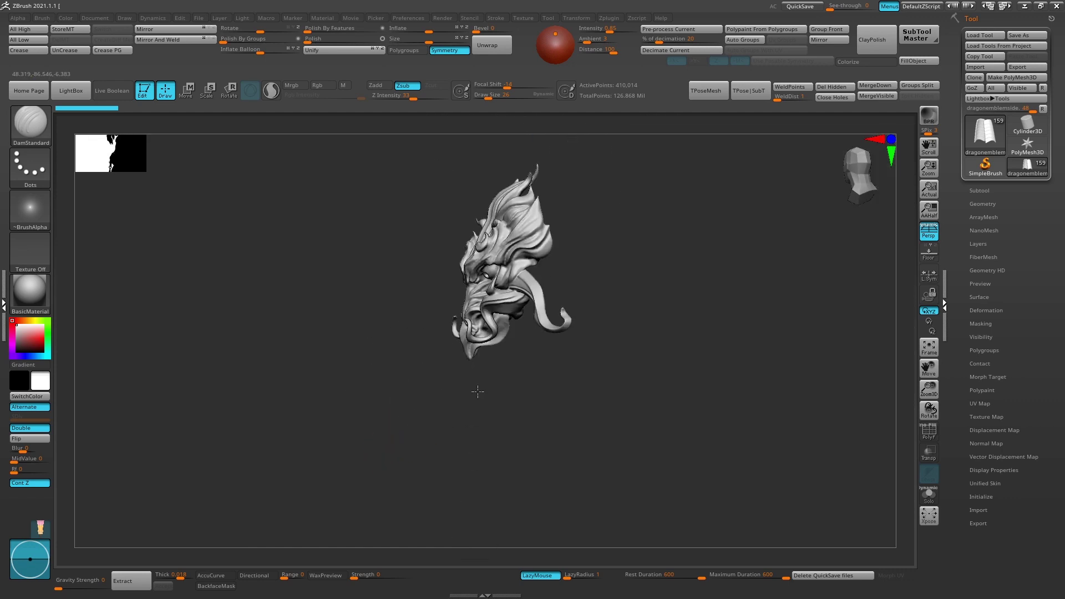
pyautogui.moveTo(477, 392); pyautogui.dragTo(475, 370)
# Step: Select holder01 and orbit around the ring holders shown alone
pyautogui.keyDown('alt'); pyautogui.click(466, 375); pyautogui.keyUp('alt')
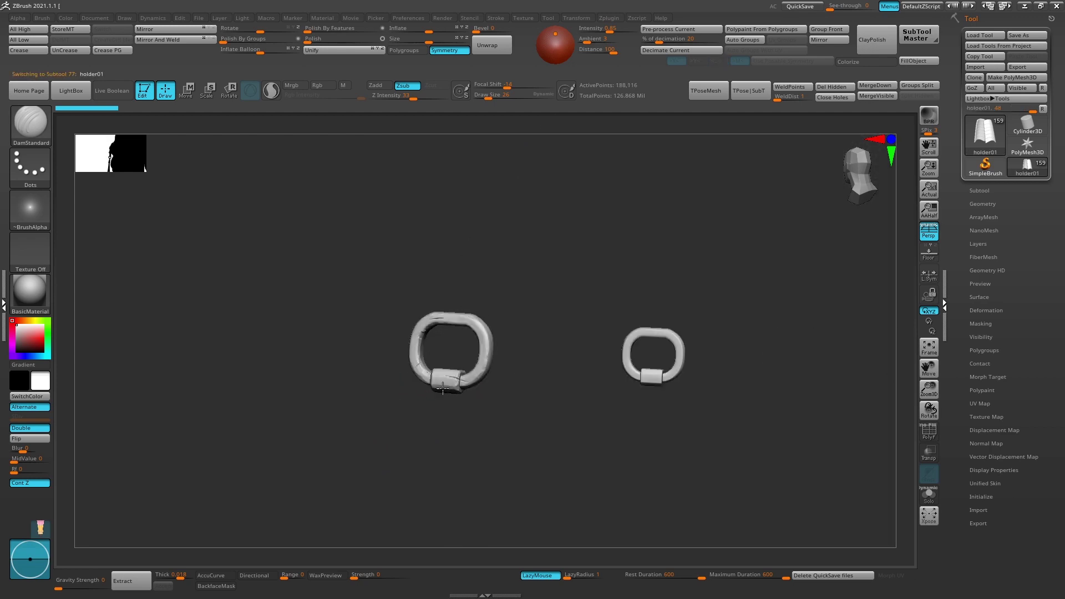
pyautogui.moveTo(652, 384)
pyautogui.mouseDown()
pyautogui.moveTo(701, 375)
pyautogui.moveTo(729, 404)
pyautogui.moveTo(641, 327)
pyautogui.moveTo(706, 475)
pyautogui.moveTo(677, 395)
pyautogui.moveTo(632, 366)
pyautogui.moveTo(629, 489)
pyautogui.mouseUp()
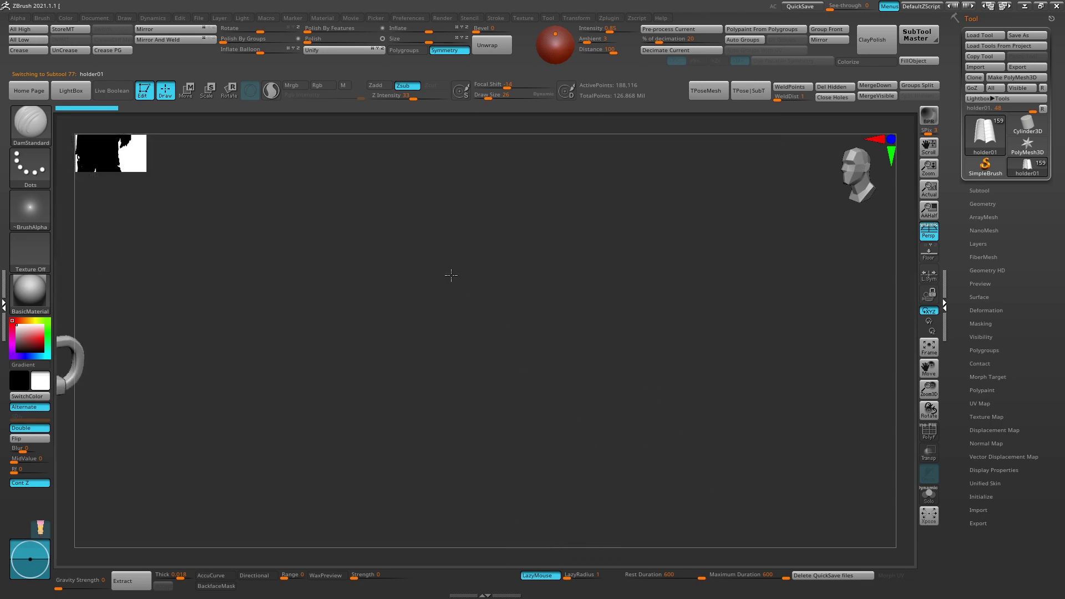
pyautogui.moveTo(450, 268); pyautogui.dragTo(452, 255)
# Step: Select sidearmordesign and orbit and pan around its dragon claw ornament
pyautogui.keyDown('alt'); pyautogui.click(459, 256); pyautogui.keyUp('alt')
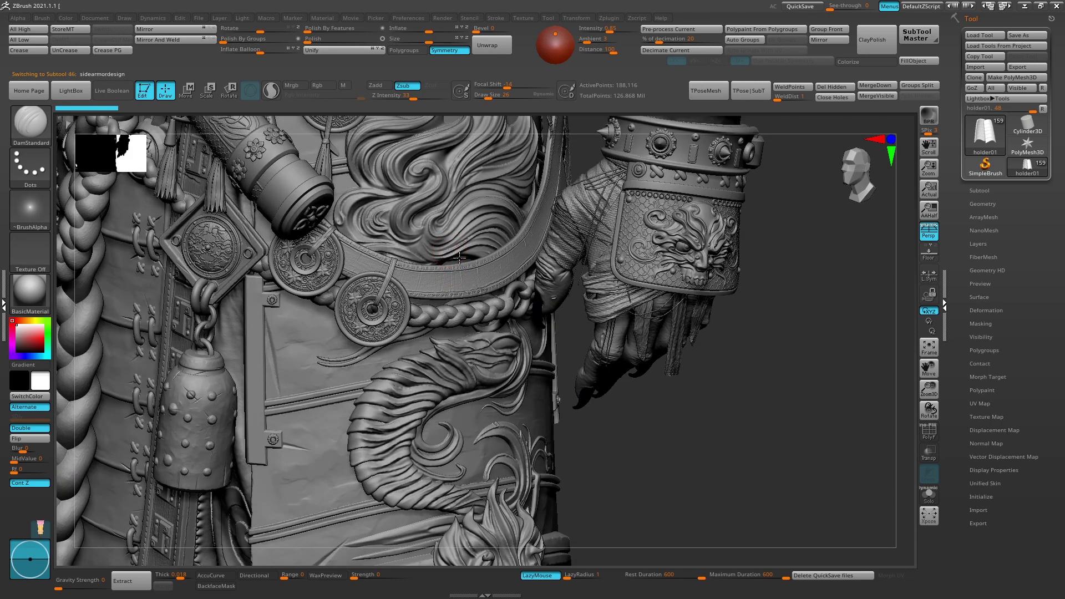
pyautogui.moveTo(632, 427)
pyautogui.mouseDown()
pyautogui.moveTo(590, 432)
pyautogui.moveTo(671, 474)
pyautogui.moveTo(662, 478)
pyautogui.moveTo(676, 495)
pyautogui.mouseUp()
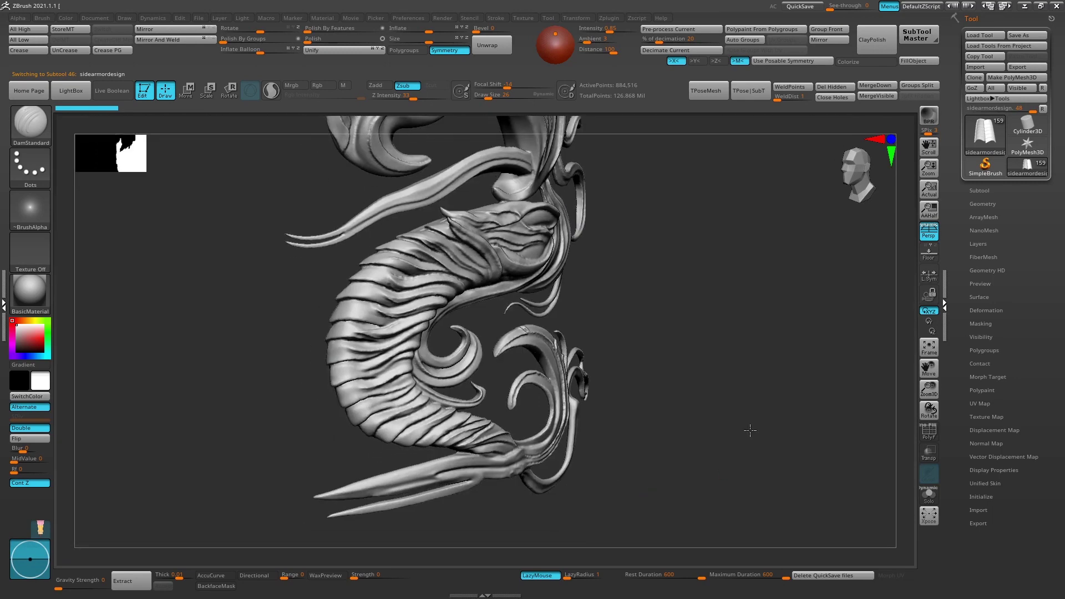
pyautogui.keyDown('alt'); pyautogui.moveTo(748, 429); pyautogui.dragTo(726, 315); pyautogui.keyUp('alt')
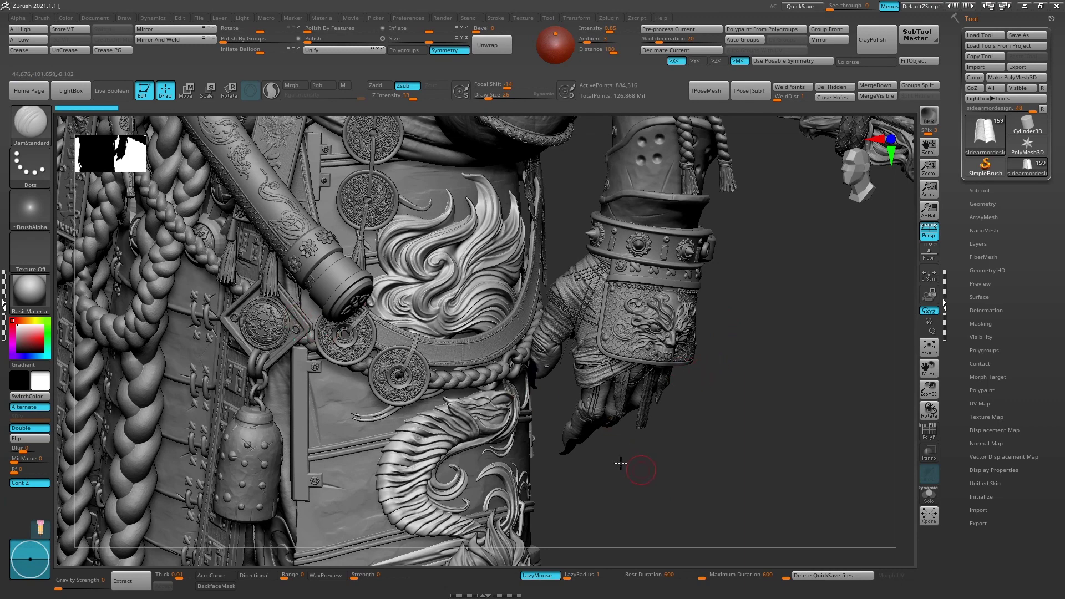
pyautogui.moveTo(621, 463); pyautogui.dragTo(539, 430)
pyautogui.moveTo(627, 468); pyautogui.dragTo(639, 475)
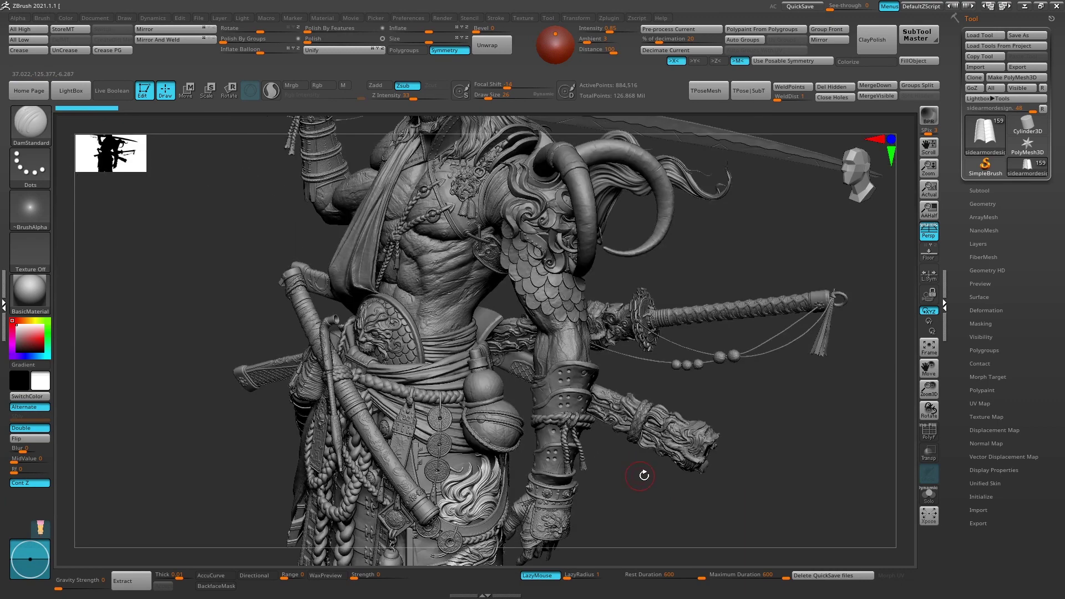
pyautogui.moveTo(728, 411); pyautogui.dragTo(719, 415)
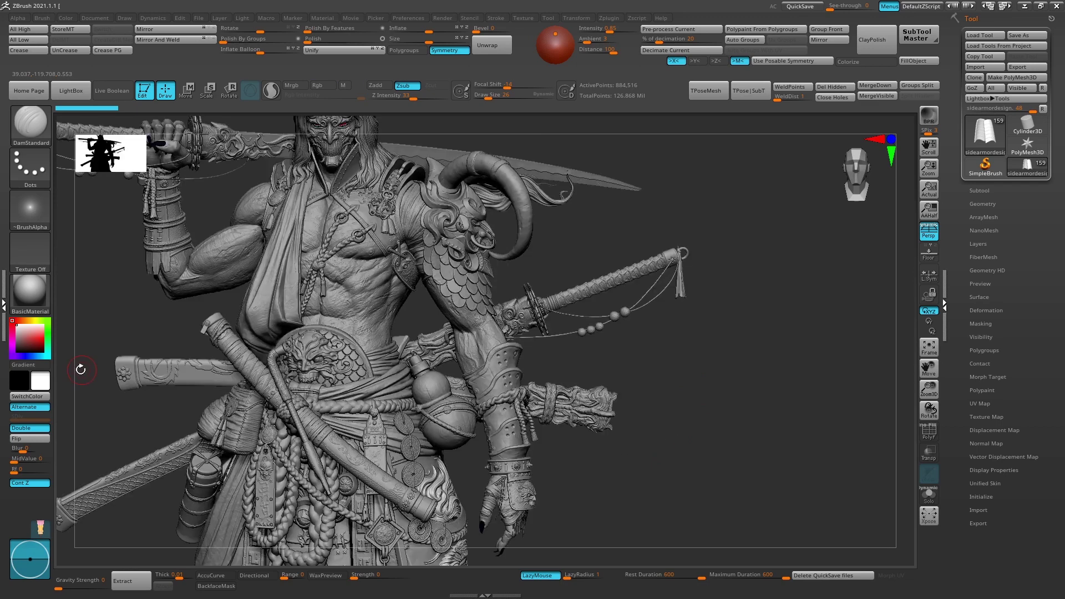
# Step: Rotate the full model down to the lower body and make pantskin active
pyautogui.moveTo(114, 417); pyautogui.dragTo(290, 346)
pyautogui.moveTo(368, 410); pyautogui.dragTo(335, 426)
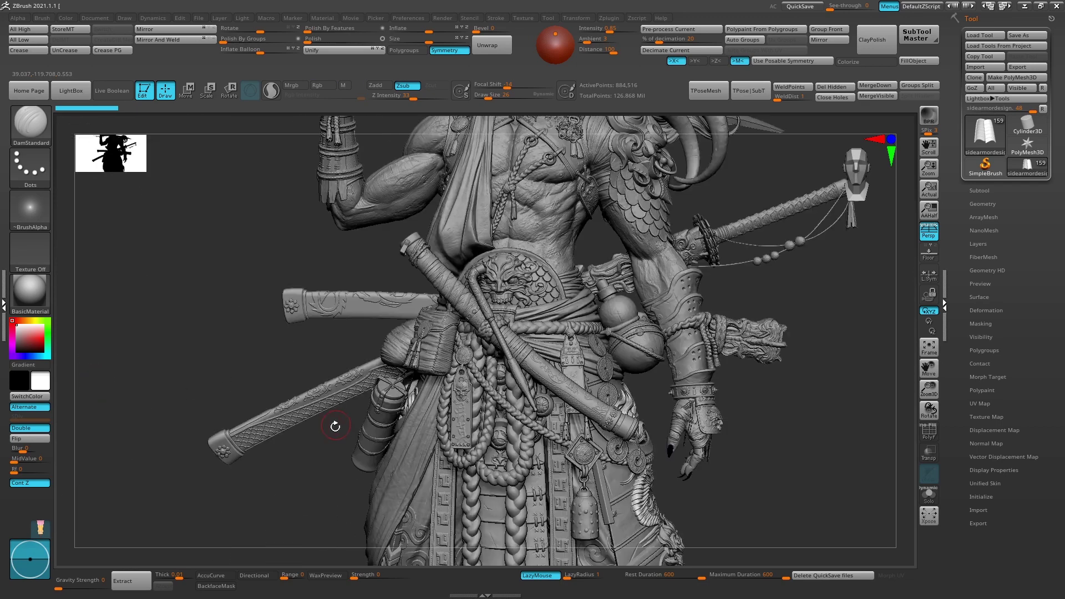
pyautogui.moveTo(312, 469); pyautogui.dragTo(300, 318)
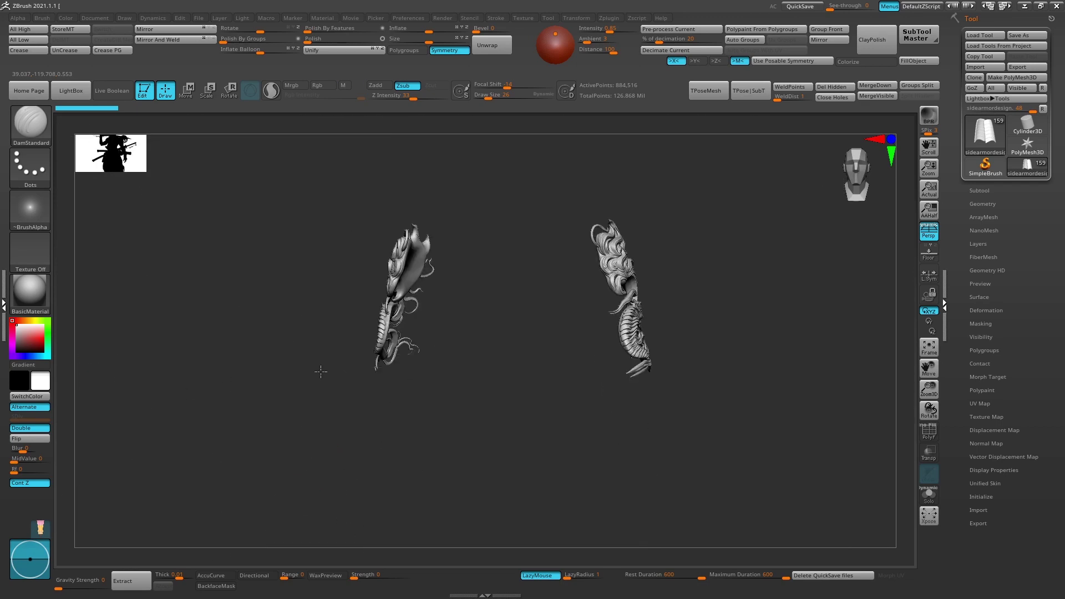
pyautogui.moveTo(322, 473); pyautogui.dragTo(383, 395)
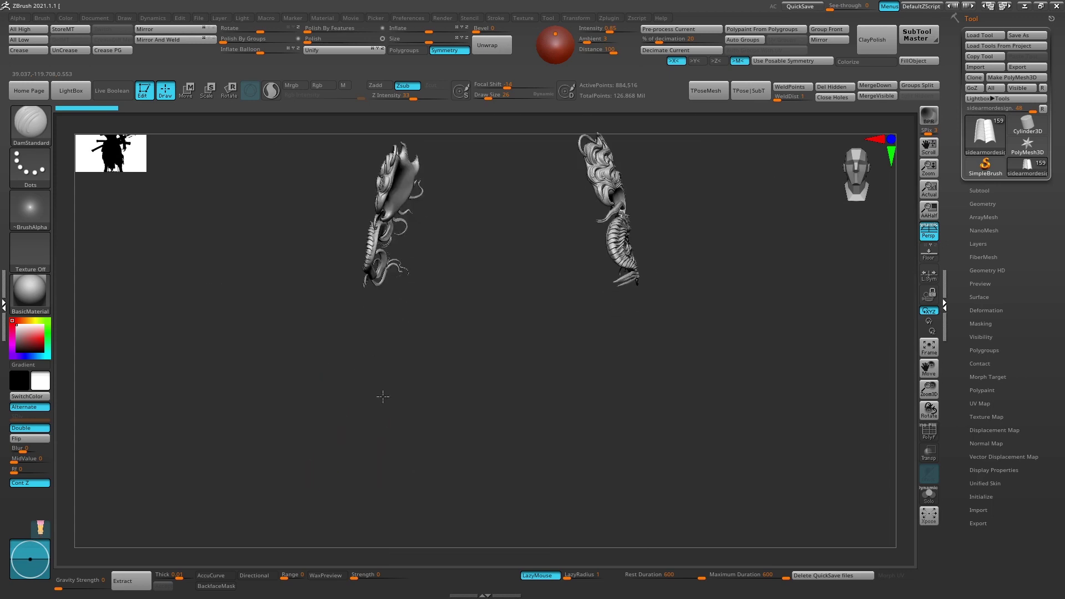
pyautogui.moveTo(593, 394); pyautogui.dragTo(596, 388)
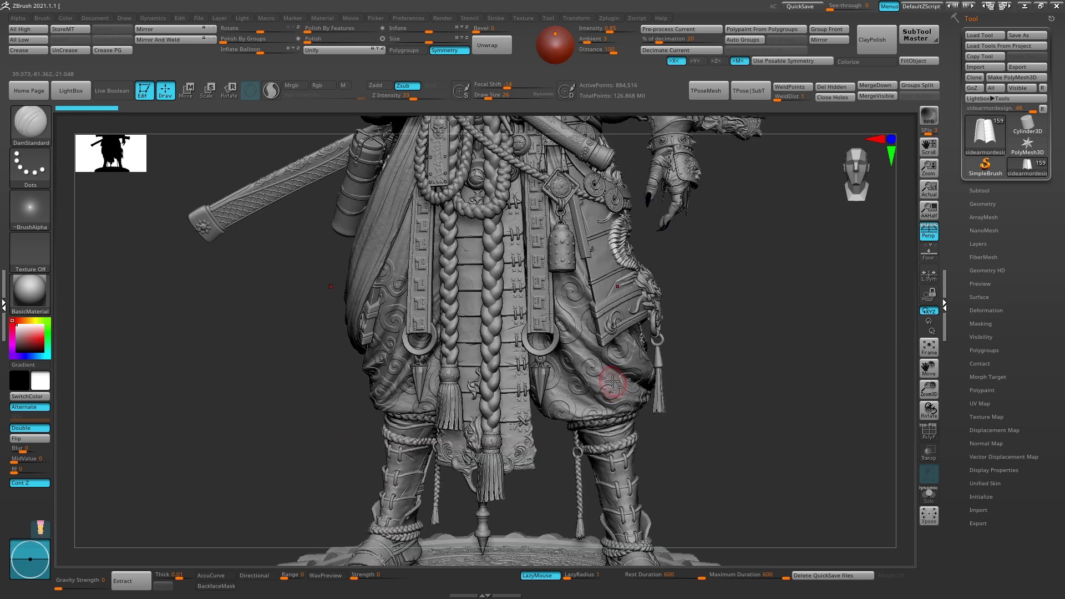
pyautogui.keyDown('alt'); pyautogui.click(581, 375); pyautogui.keyUp('alt')
pyautogui.moveTo(745, 375); pyautogui.dragTo(731, 379)
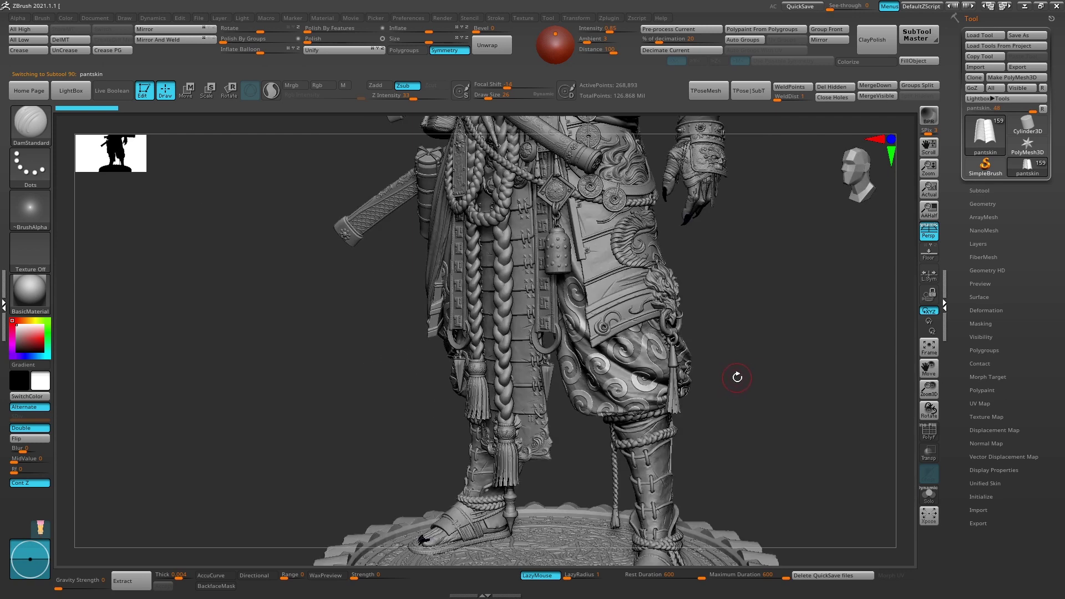
# Step: Select leg_armor and orbit around it shown alone
pyautogui.moveTo(760, 475); pyautogui.dragTo(740, 395)
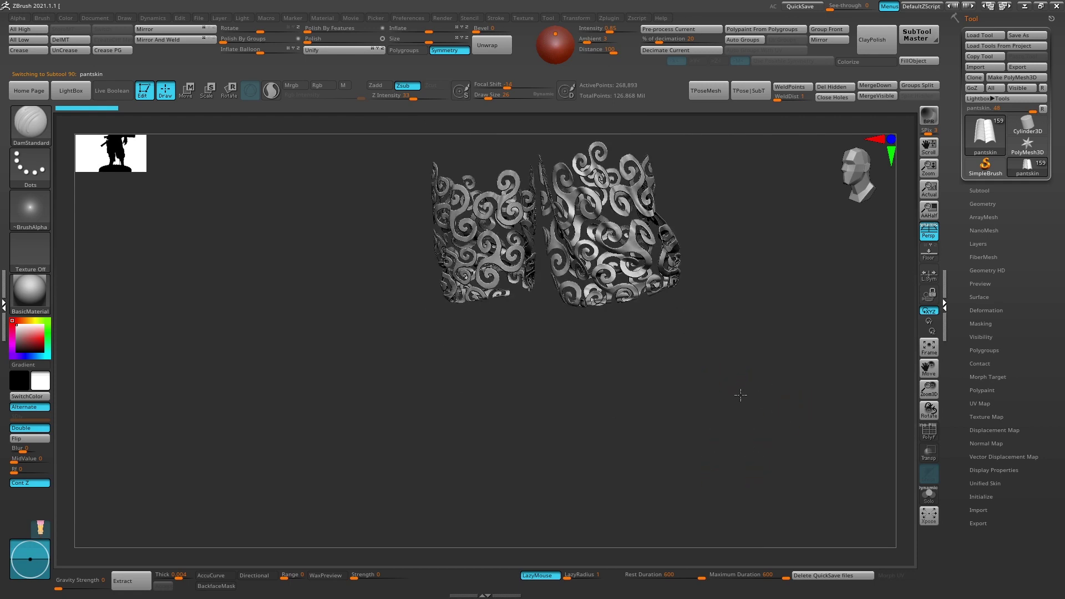
pyautogui.moveTo(661, 389); pyautogui.dragTo(654, 391)
pyautogui.keyDown('alt'); pyautogui.click(650, 390); pyautogui.keyUp('alt')
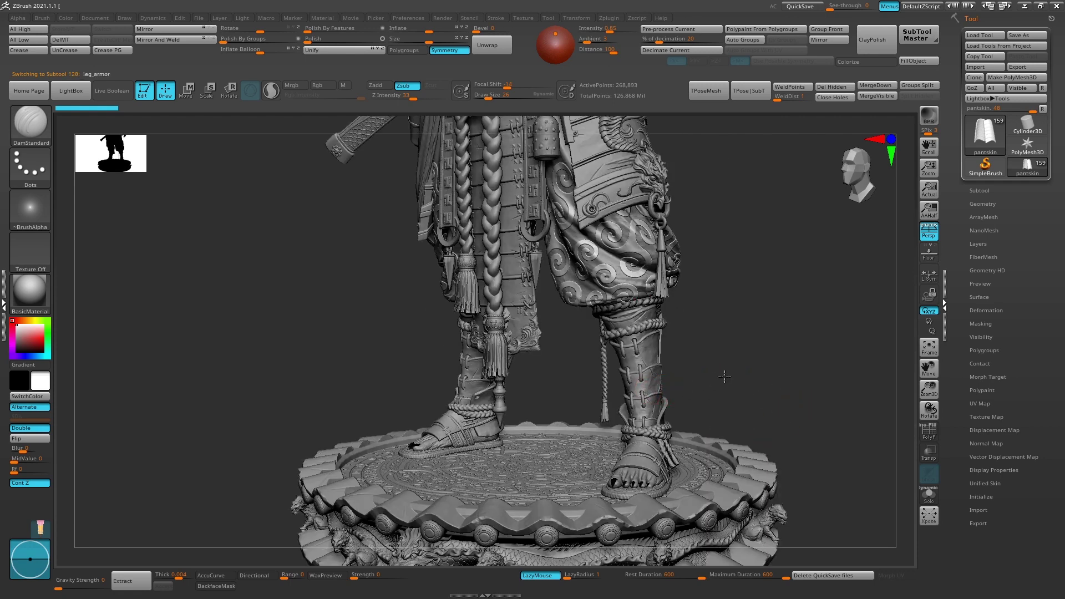
pyautogui.moveTo(748, 365); pyautogui.dragTo(761, 418)
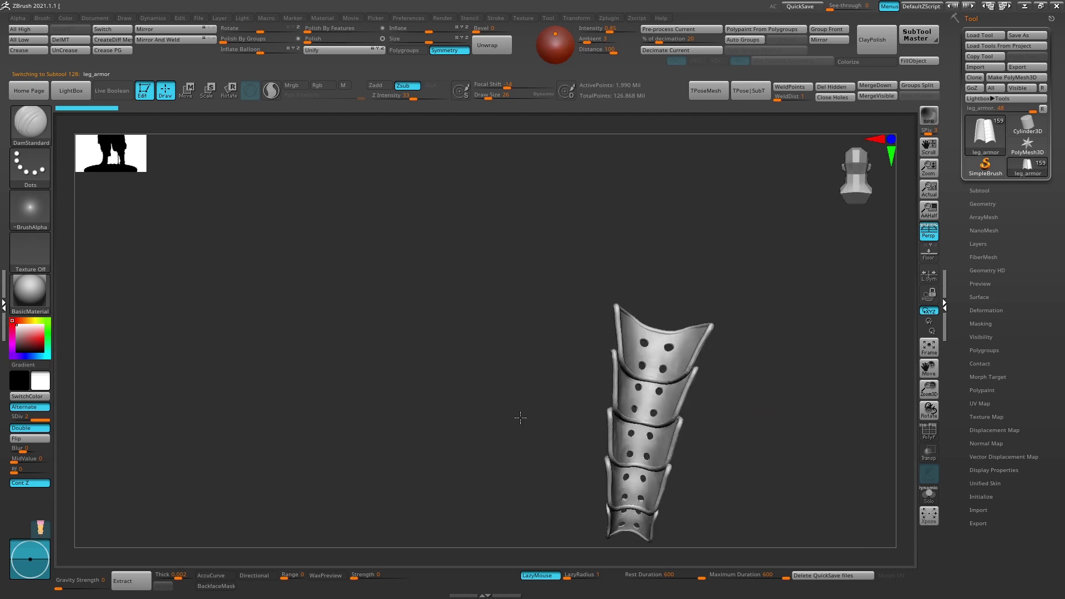
# Step: Select legreararmorrear and orbit around the rear leg armour down toward the feet
pyautogui.keyDown('alt'); pyautogui.click(641, 385); pyautogui.keyUp('alt')
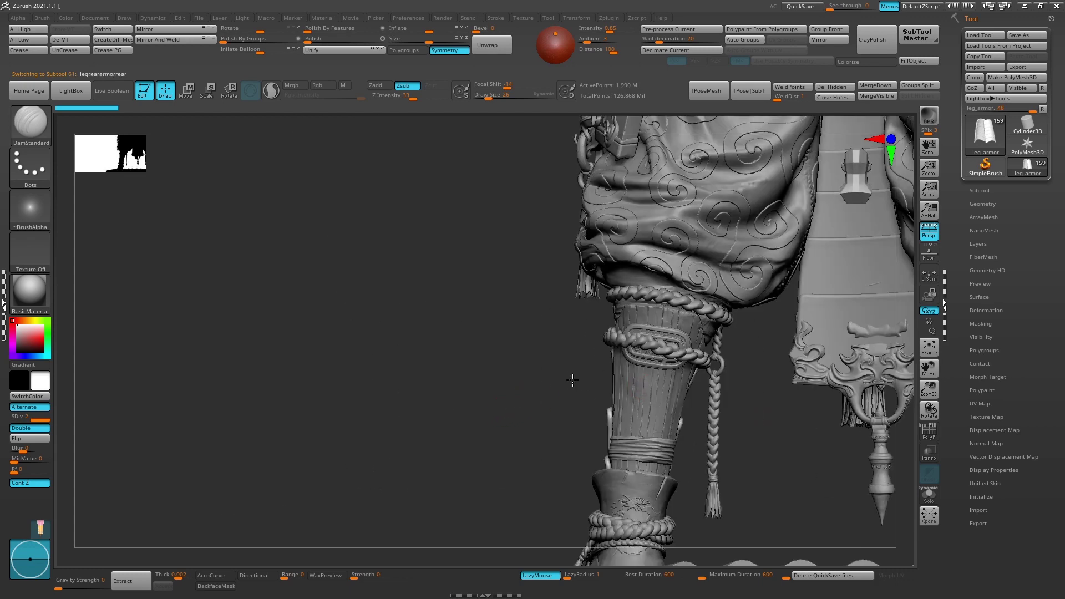
pyautogui.moveTo(547, 357)
pyautogui.mouseDown()
pyautogui.moveTo(572, 348)
pyautogui.moveTo(538, 373)
pyautogui.mouseUp()
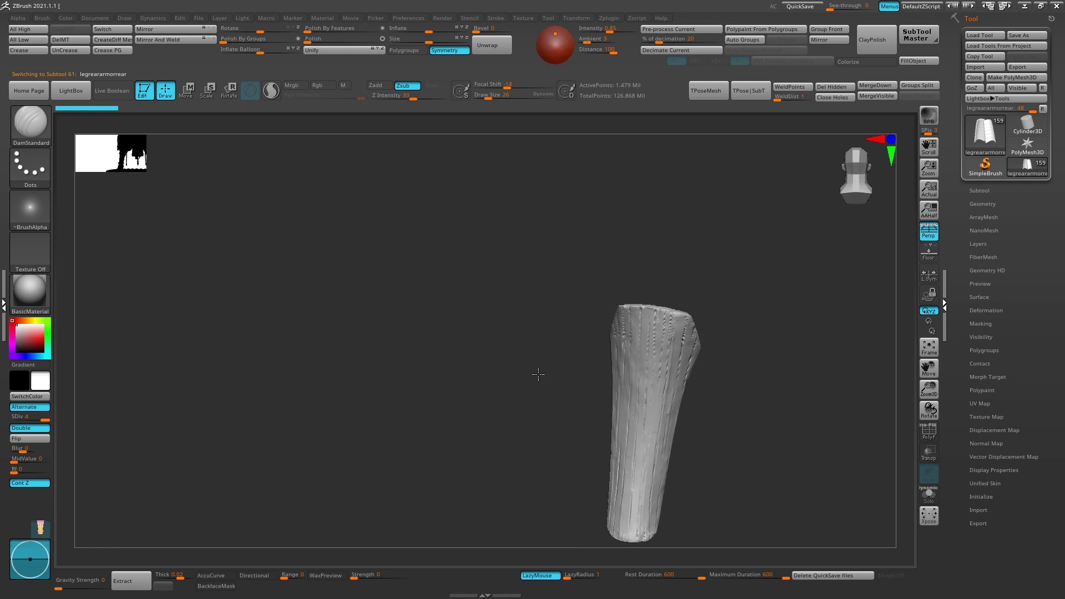
pyautogui.moveTo(488, 435); pyautogui.dragTo(385, 298)
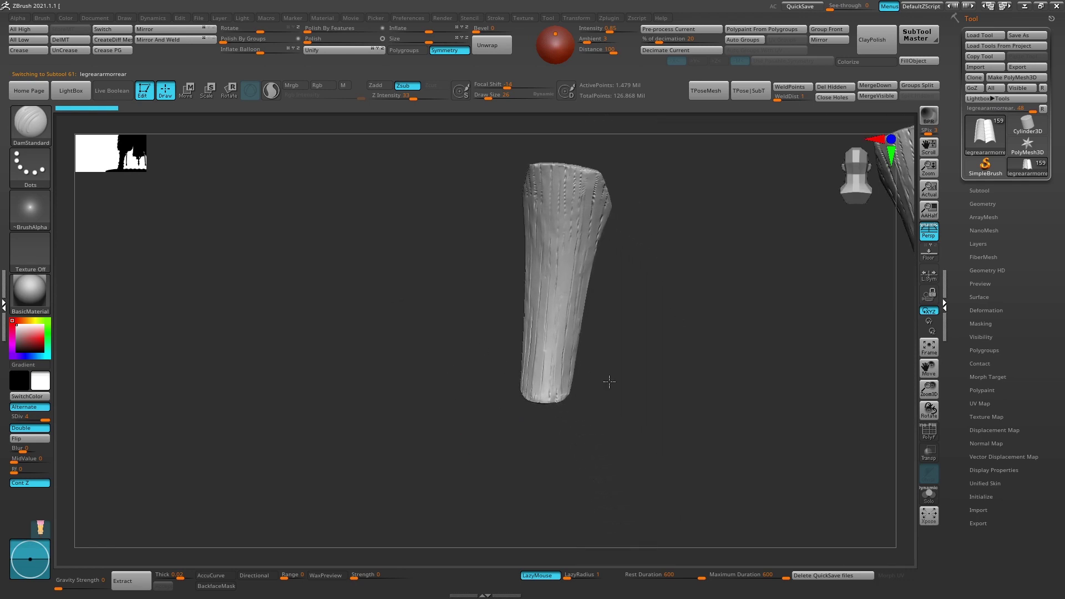
pyautogui.moveTo(609, 381)
pyautogui.mouseDown()
pyautogui.moveTo(698, 378)
pyautogui.moveTo(642, 380)
pyautogui.moveTo(721, 358)
pyautogui.moveTo(724, 304)
pyautogui.mouseUp()
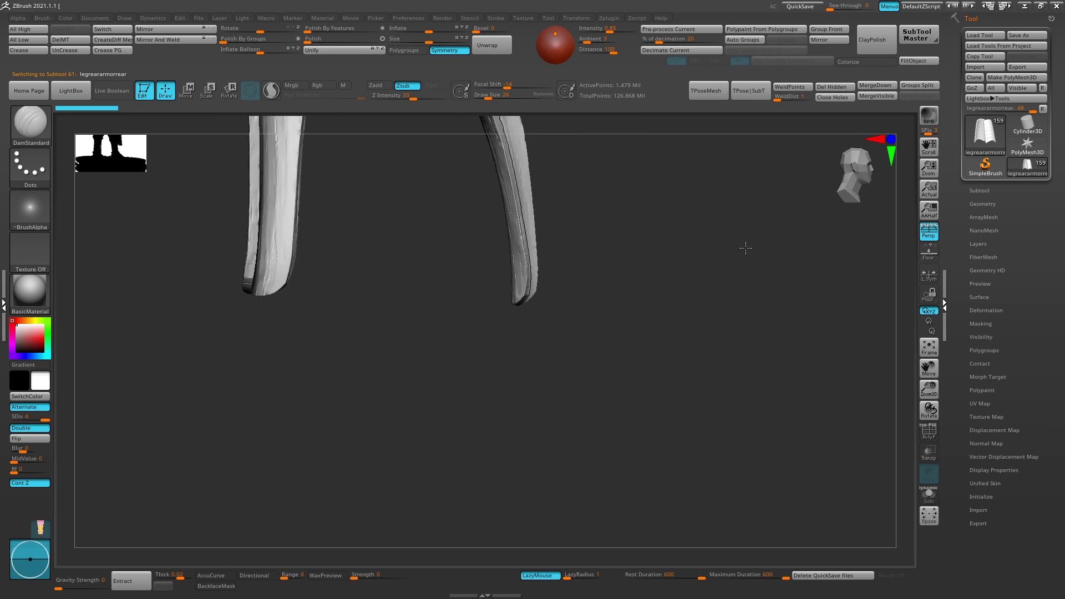
pyautogui.keyDown('alt'); pyautogui.moveTo(722, 350); pyautogui.dragTo(718, 315); pyautogui.keyUp('alt')
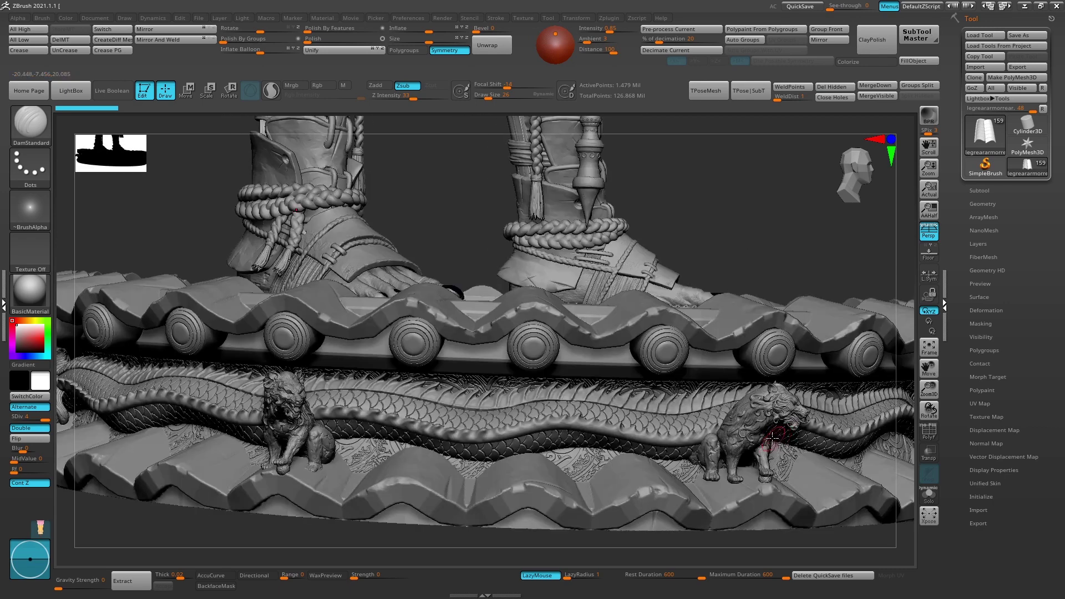
# Step: Select merged_extract9 and orbit around the isolated lion statues
pyautogui.keyDown('alt'); pyautogui.click(902, 430); pyautogui.keyUp('alt')
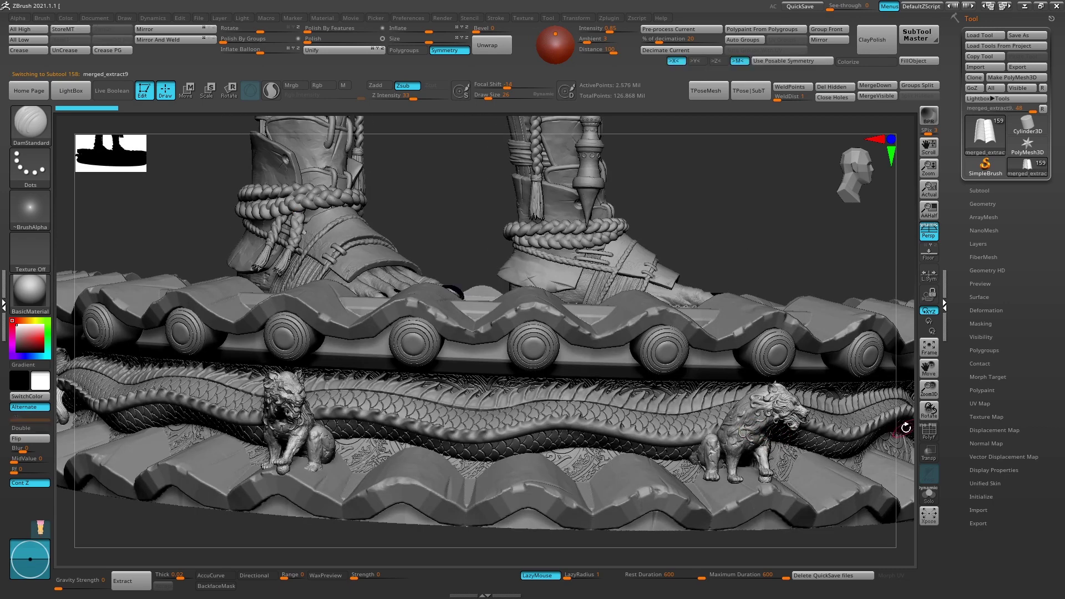
pyautogui.moveTo(904, 428); pyautogui.dragTo(860, 426)
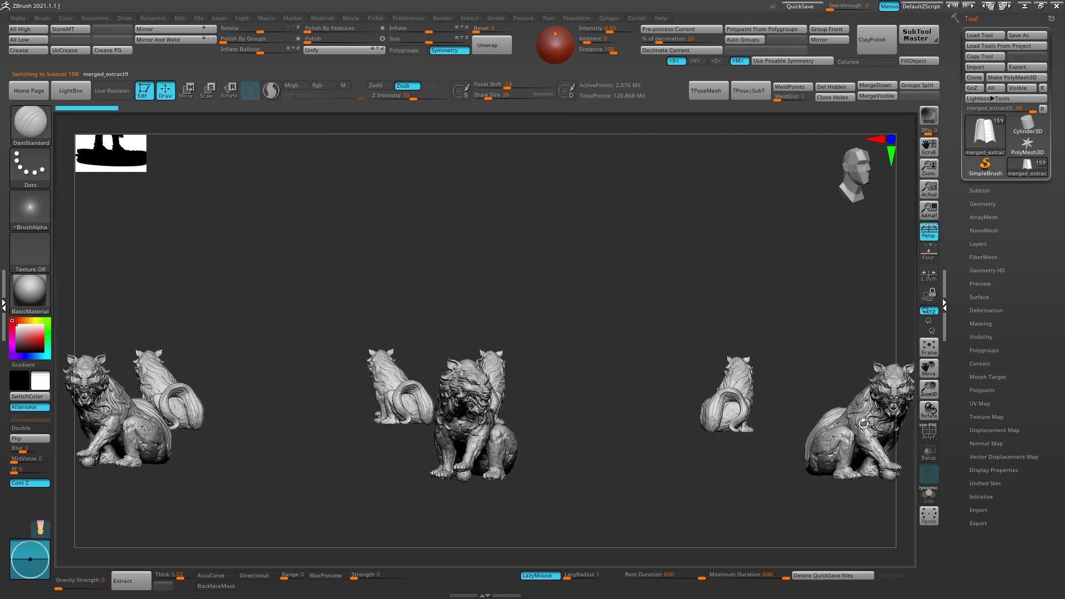
pyautogui.moveTo(703, 449); pyautogui.dragTo(723, 445)
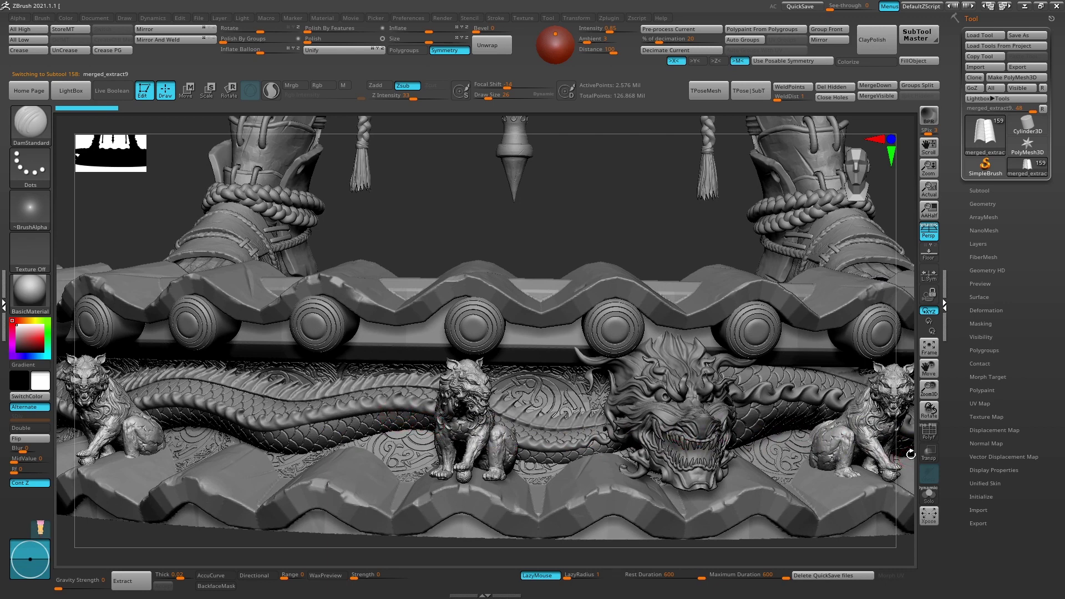
pyautogui.moveTo(910, 456); pyautogui.dragTo(840, 430)
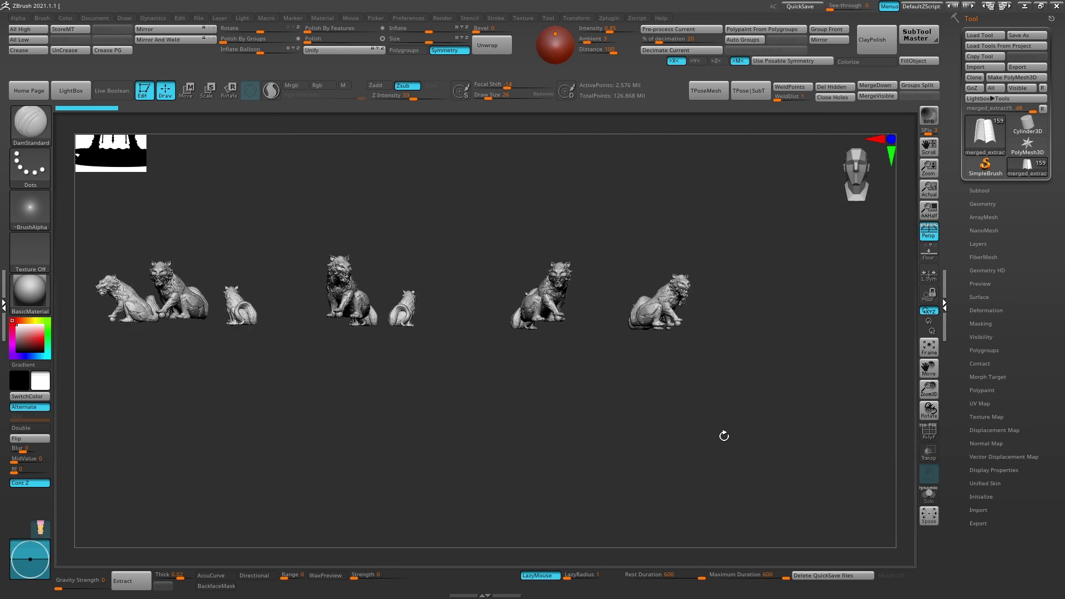
pyautogui.moveTo(724, 436)
pyautogui.mouseDown()
pyautogui.moveTo(717, 446)
pyautogui.moveTo(723, 438)
pyautogui.moveTo(805, 504)
pyautogui.mouseUp()
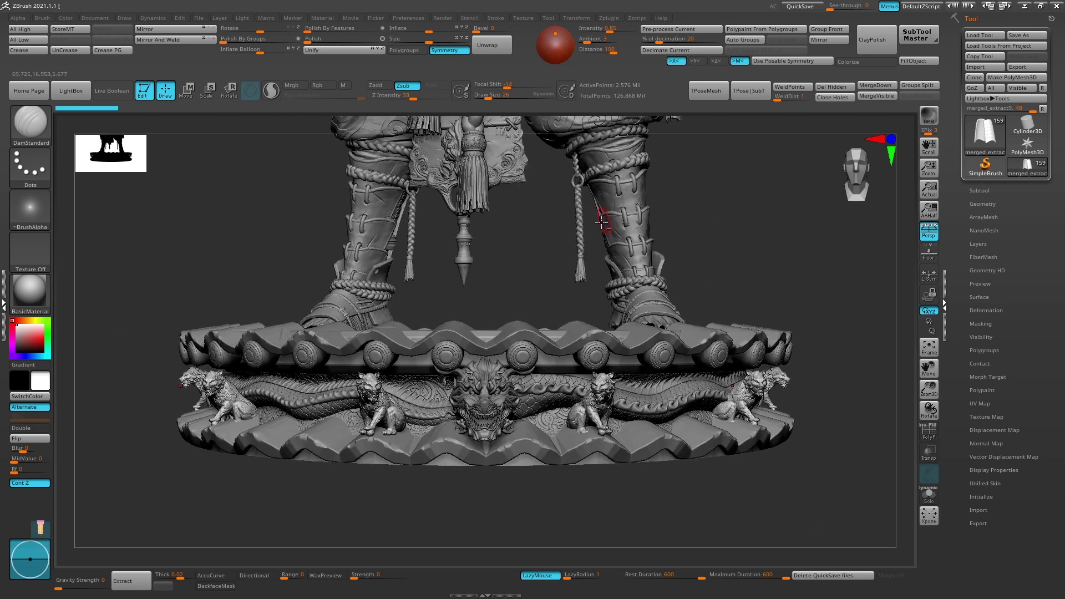
# Step: Select legropes, then frame and orbit the dragonemblem with the interface shelves hidden
pyautogui.keyDown('alt'); pyautogui.click(576, 226); pyautogui.keyUp('alt')
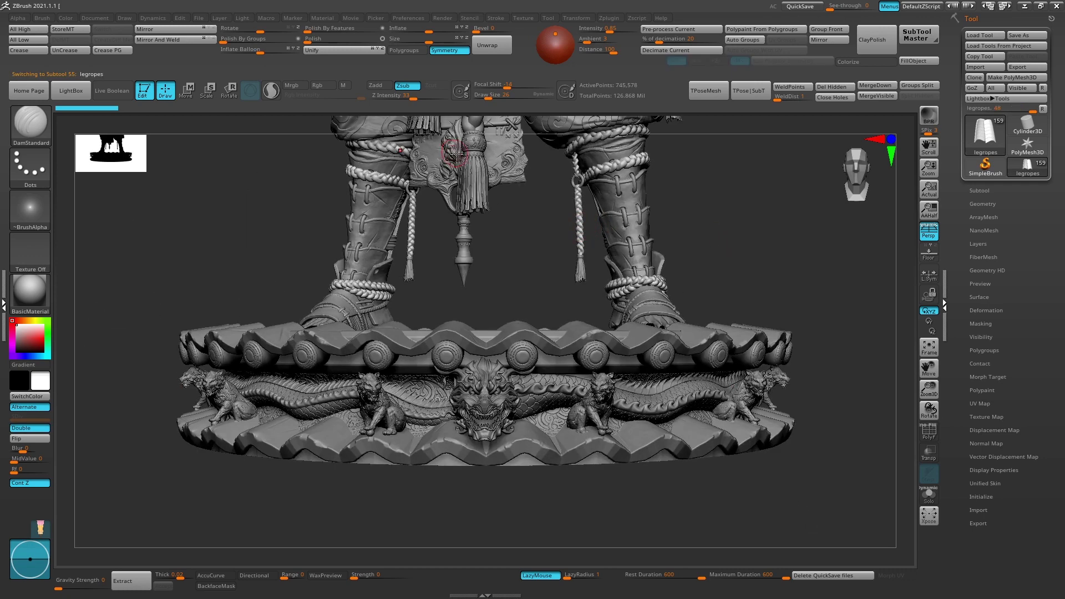
pyautogui.keyDown('alt'); pyautogui.click(473, 163); pyautogui.keyUp('alt')
pyautogui.press('f')
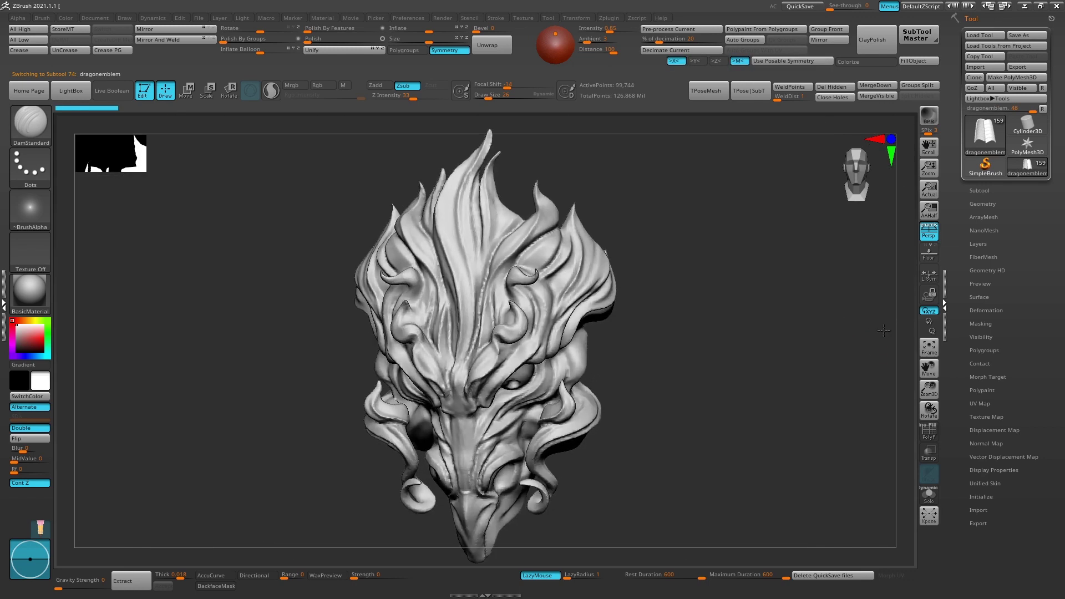
pyautogui.moveTo(855, 332)
pyautogui.mouseDown()
pyautogui.moveTo(865, 330)
pyautogui.moveTo(832, 345)
pyautogui.moveTo(675, 275)
pyautogui.moveTo(693, 278)
pyautogui.mouseUp()
pyautogui.moveTo(729, 345)
pyautogui.mouseDown()
pyautogui.moveTo(692, 333)
pyautogui.moveTo(719, 318)
pyautogui.moveTo(722, 502)
pyautogui.mouseUp()
pyautogui.press('Tab')
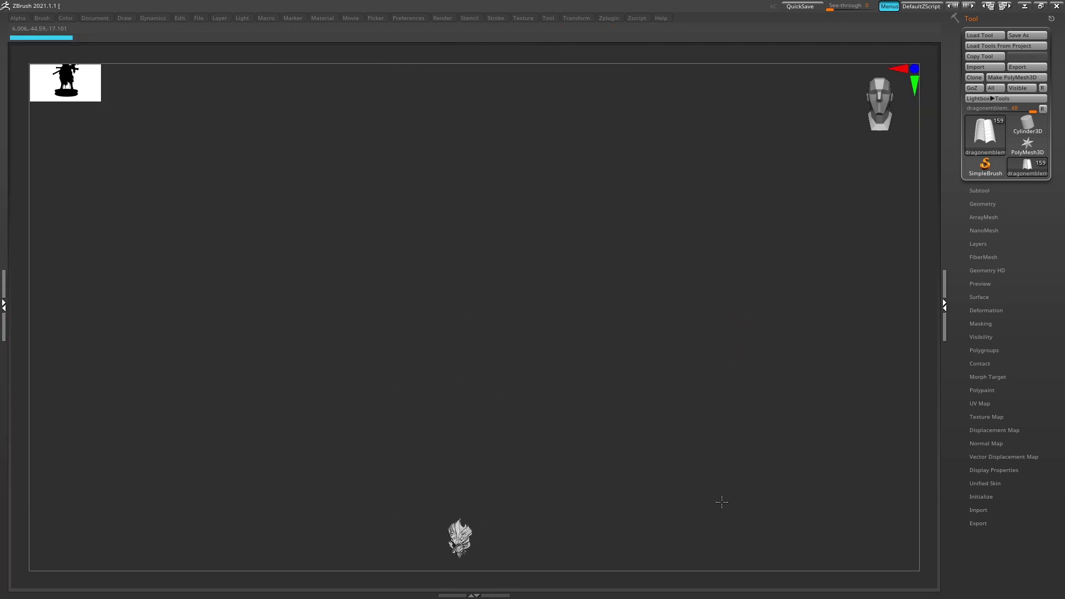
# Step: Turn the GhostSamurai body to a three-quarter view, then make shoulderdragonemblem active
pyautogui.moveTo(491, 183); pyautogui.dragTo(510, 178)
pyautogui.keyDown('alt'); pyautogui.click(502, 219); pyautogui.keyUp('alt')
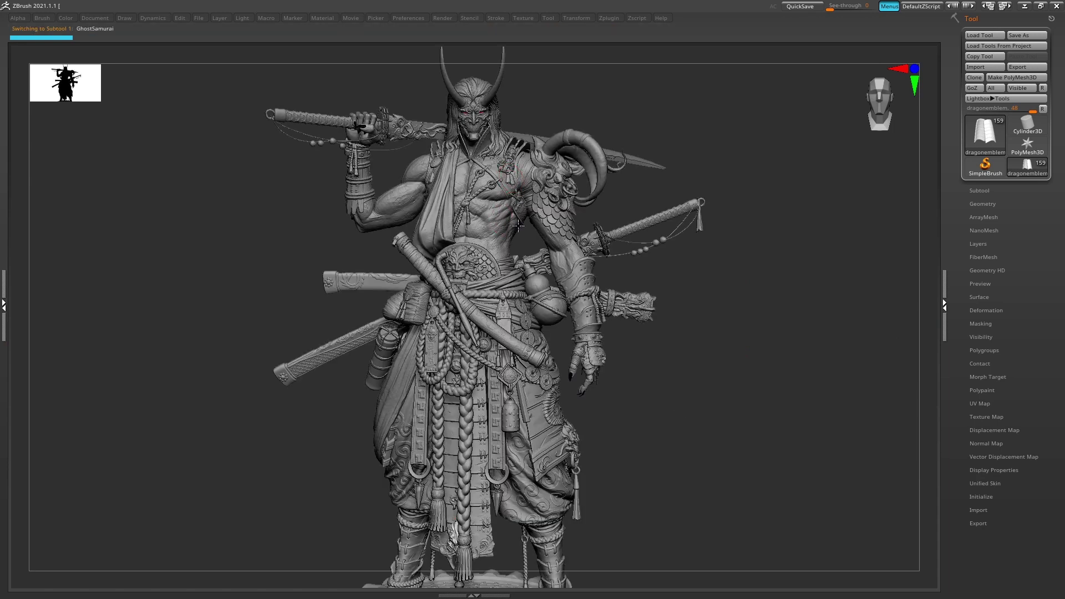
pyautogui.moveTo(731, 386); pyautogui.dragTo(718, 407)
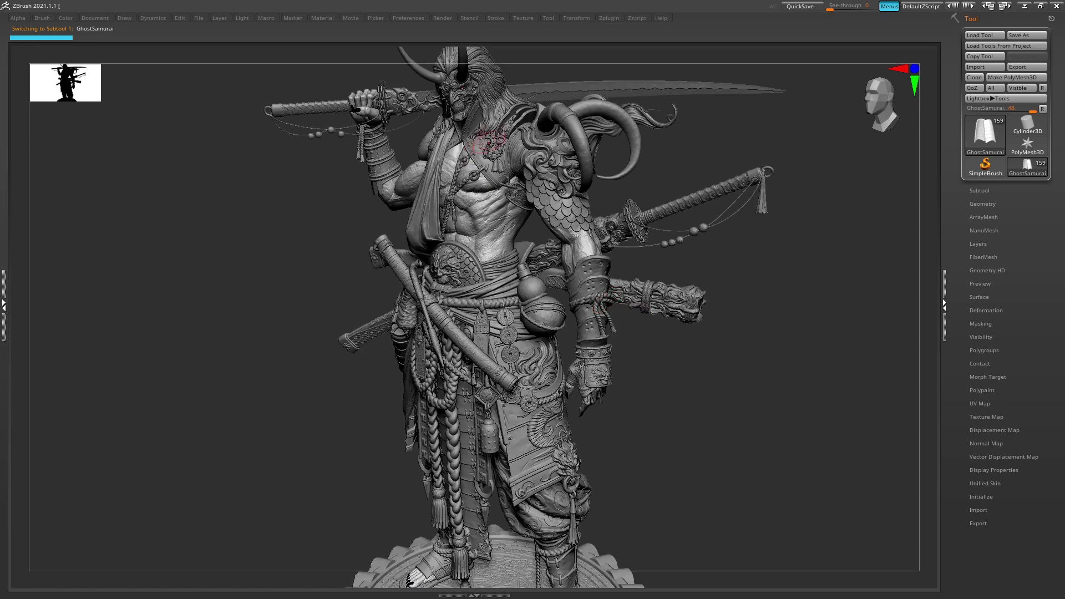
pyautogui.keyDown('alt'); pyautogui.click(553, 135); pyautogui.keyUp('alt')
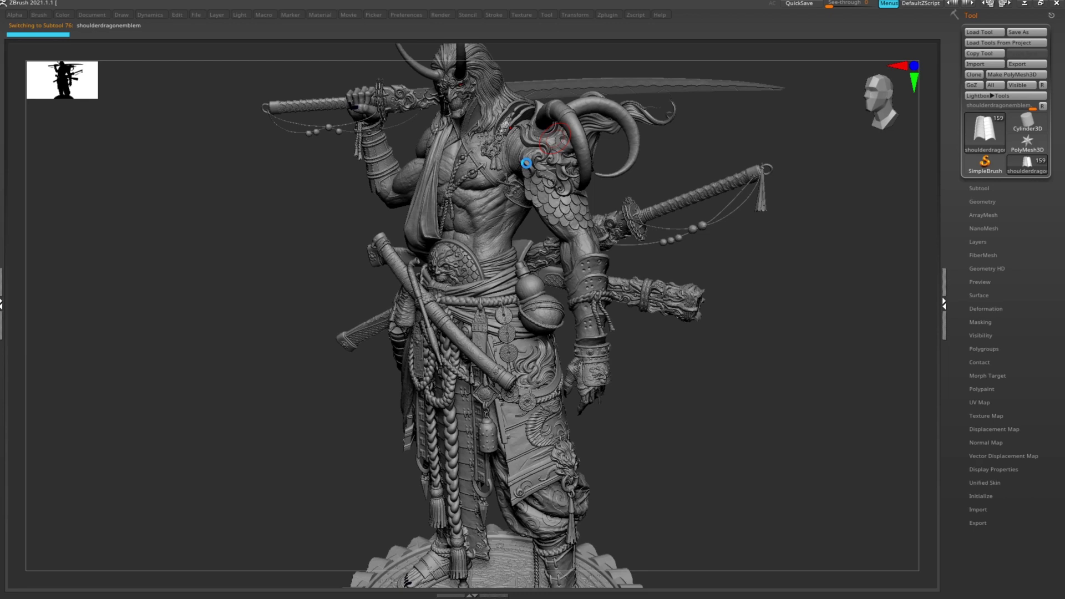
# Step: Orbit the four isolated shoulder emblem pieces, then select shoulderbandagewrap viewed from the front
pyautogui.keyDown('ctrl'); pyautogui.moveTo(526, 163); pyautogui.dragTo(369, 259, button='right'); pyautogui.keyUp('ctrl')
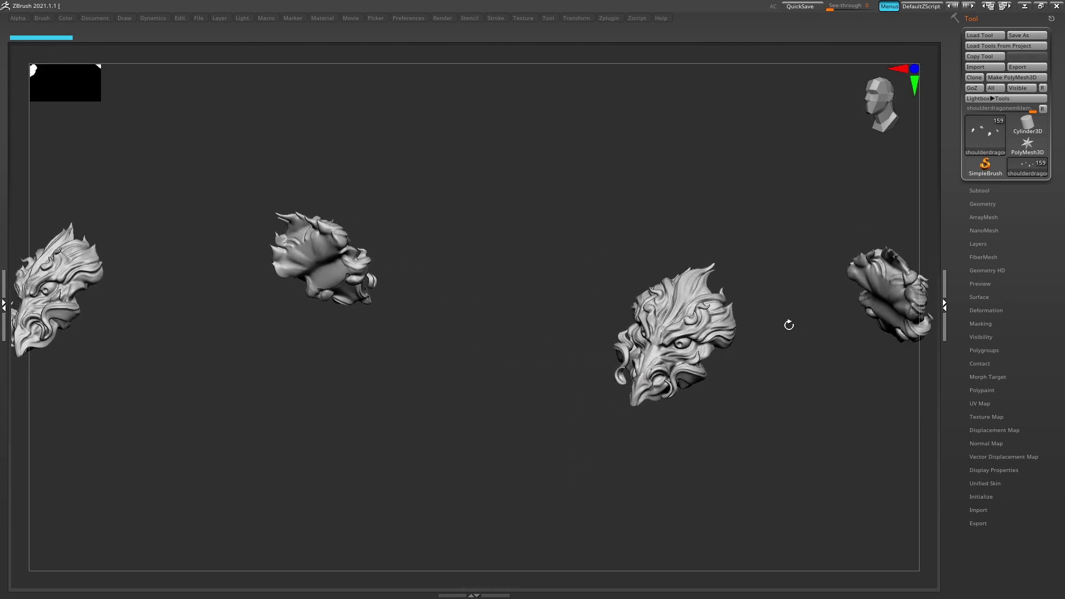
pyautogui.keyDown('ctrl'); pyautogui.keyDown('shift'); pyautogui.click(788, 325); pyautogui.keyUp('shift'); pyautogui.keyUp('ctrl')
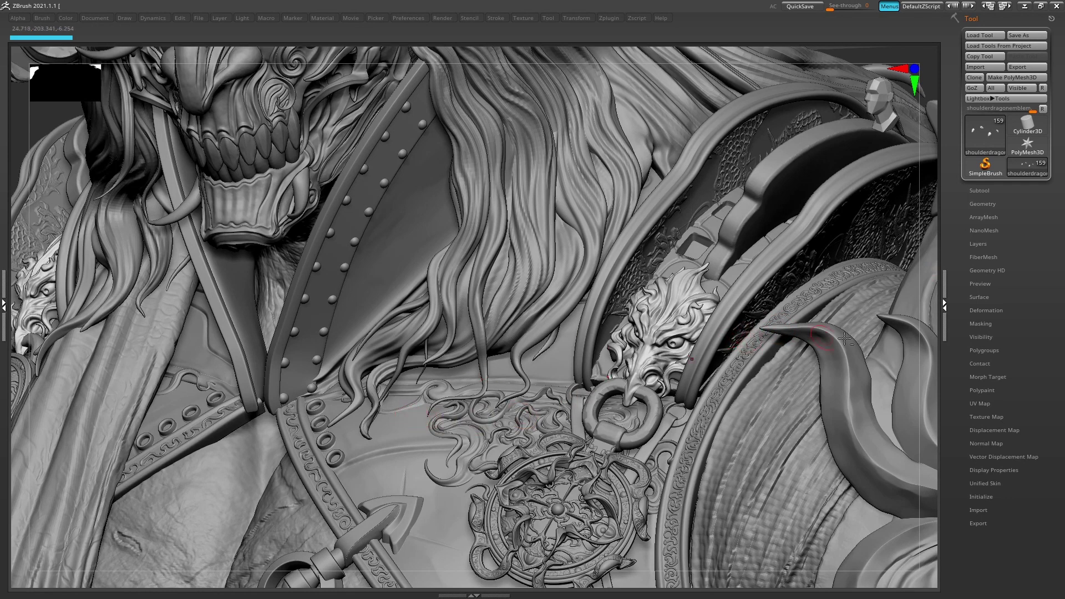
pyautogui.keyDown('ctrl'); pyautogui.keyDown('shift'); pyautogui.click(920, 310); pyautogui.keyUp('shift'); pyautogui.keyUp('ctrl')
pyautogui.moveTo(905, 311)
pyautogui.mouseDown()
pyautogui.moveTo(766, 293)
pyautogui.moveTo(706, 309)
pyautogui.mouseUp()
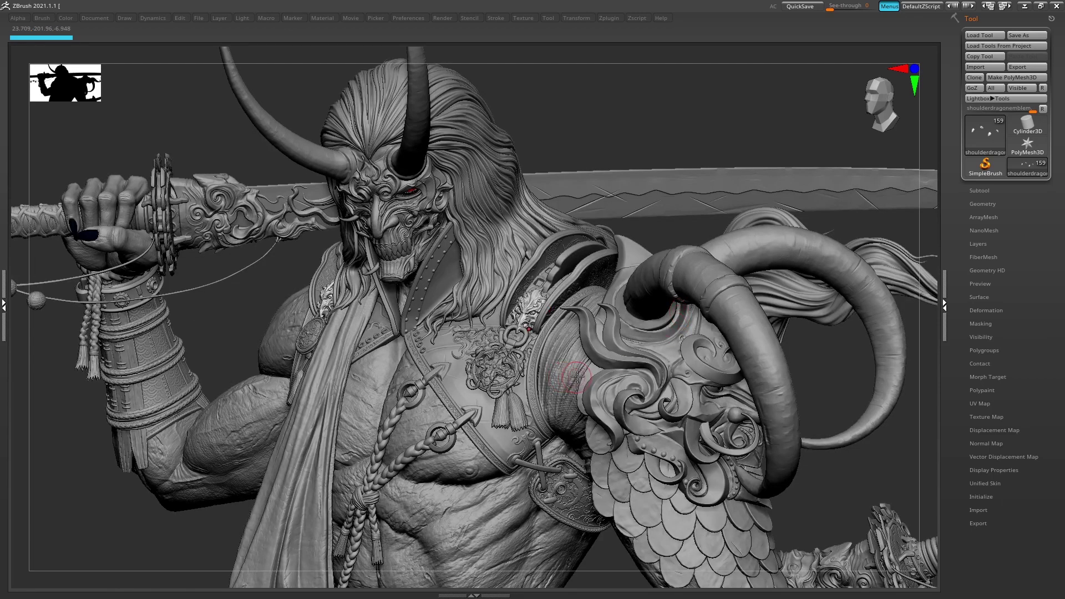
pyautogui.keyDown('alt'); pyautogui.click(578, 376); pyautogui.keyUp('alt')
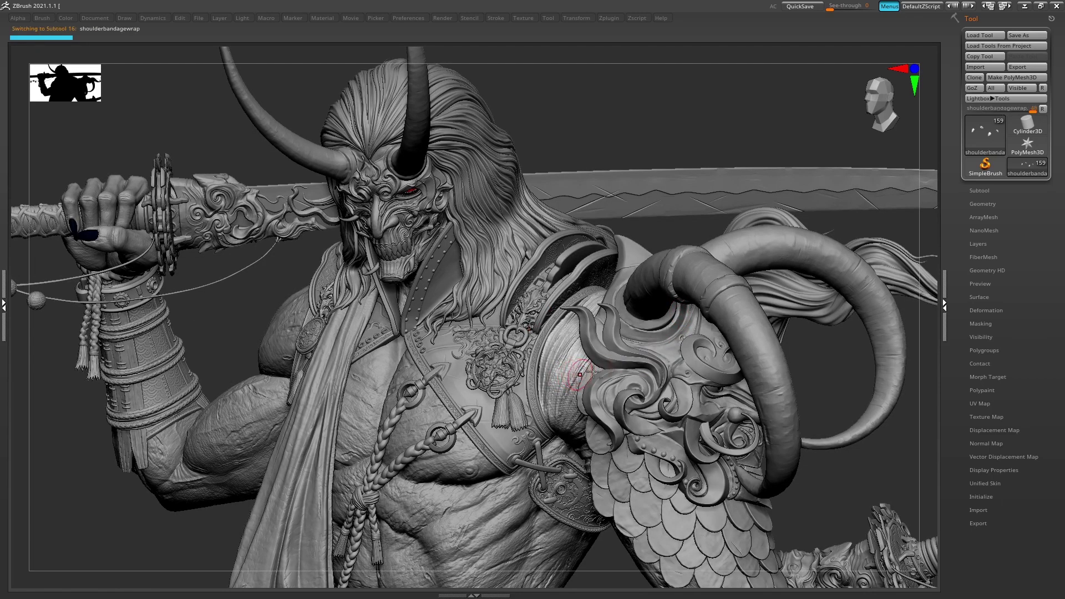
pyautogui.moveTo(887, 428)
pyautogui.mouseDown()
pyautogui.moveTo(879, 438)
pyautogui.moveTo(833, 407)
pyautogui.moveTo(697, 396)
pyautogui.mouseUp()
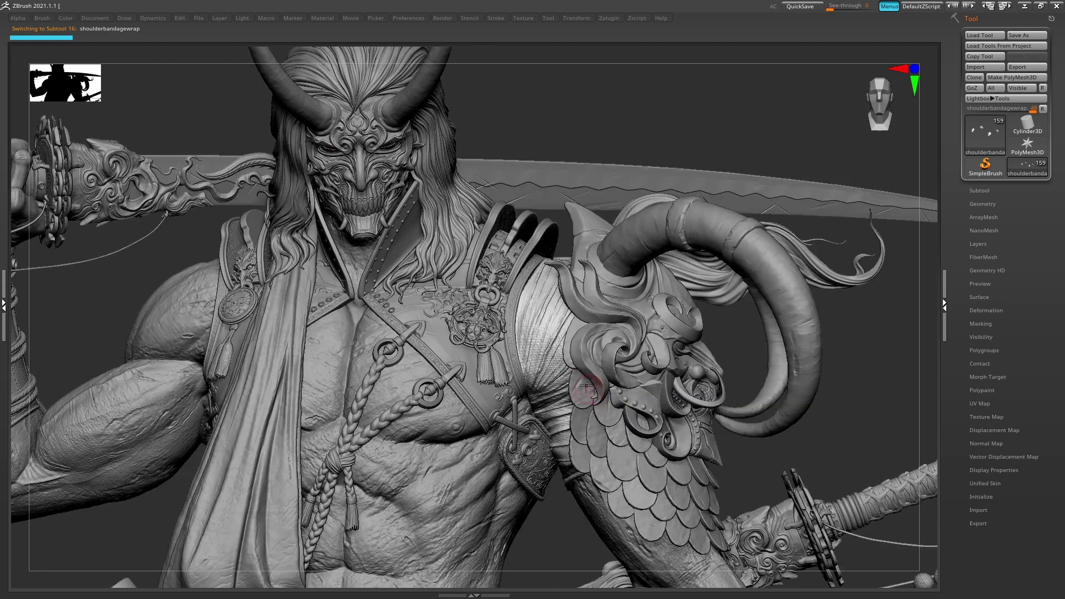